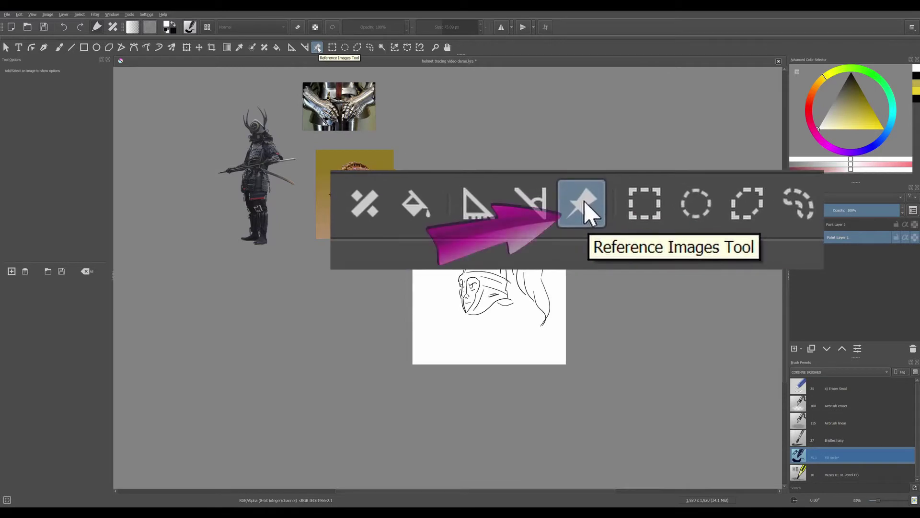
- Enlarge the steel gauntlet and Roman helmet reference images placed beside the canvas with the Reference Images Tool
{"action": "left_click", "coordinate": [310, 122]}
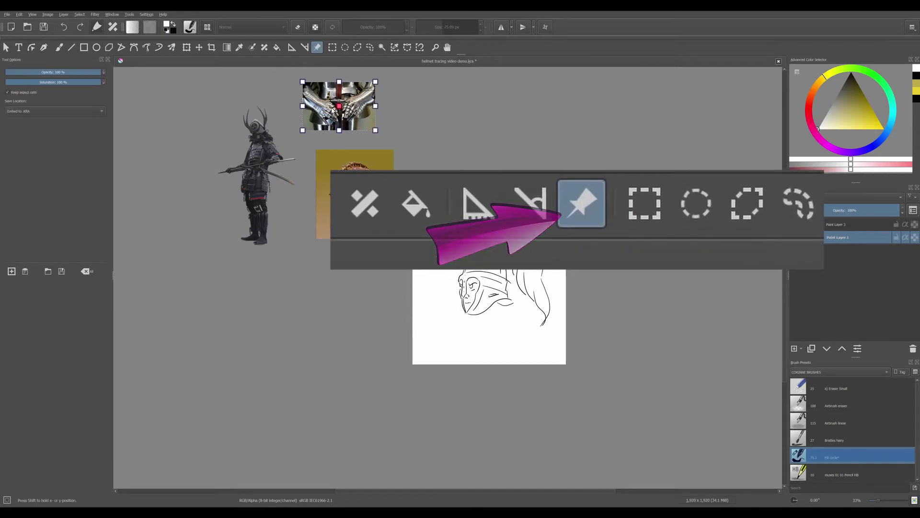
{"action": "left_click_drag", "start_coordinate": [303, 130], "coordinate": [291, 138]}
{"action": "left_click", "coordinate": [324, 225]}
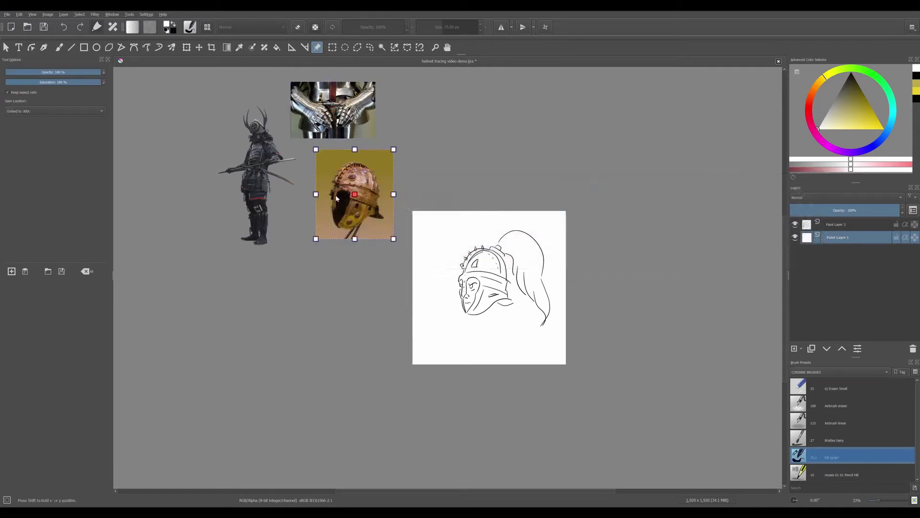
{"action": "left_click_drag", "start_coordinate": [393, 150], "coordinate": [403, 137]}
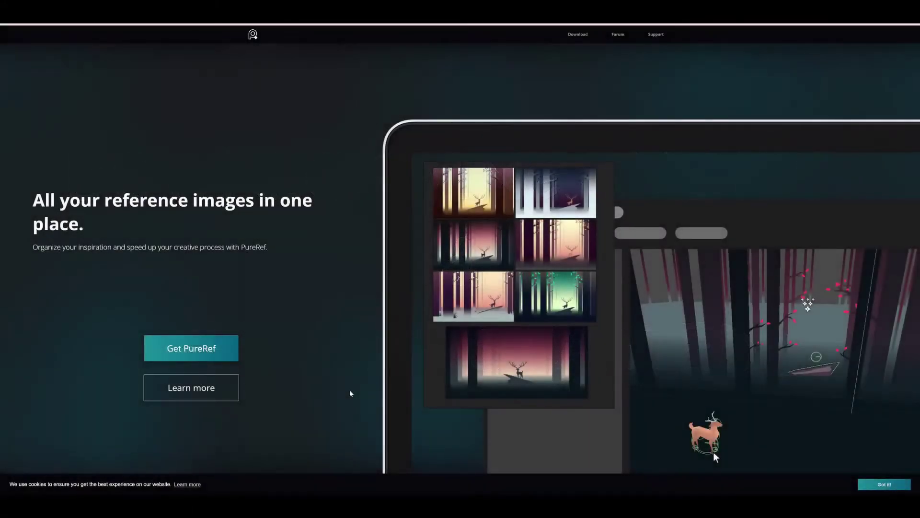
- Open the PureRef download page and enter a custom contribution of €20
{"action": "left_click", "coordinate": [190, 339]}
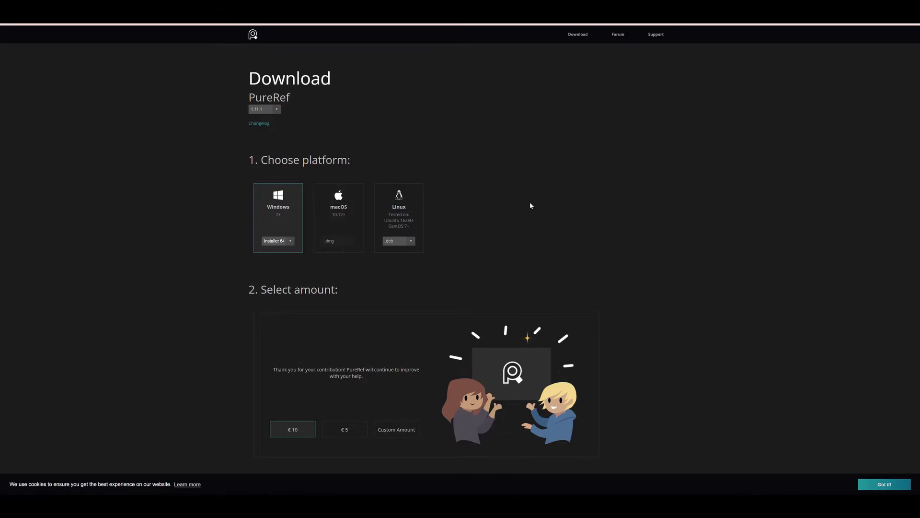
{"action": "scroll", "coordinate": [530, 206], "scroll_direction": "down", "scroll_amount": 1}
{"action": "scroll", "coordinate": [530, 205], "scroll_direction": "down", "scroll_amount": 5}
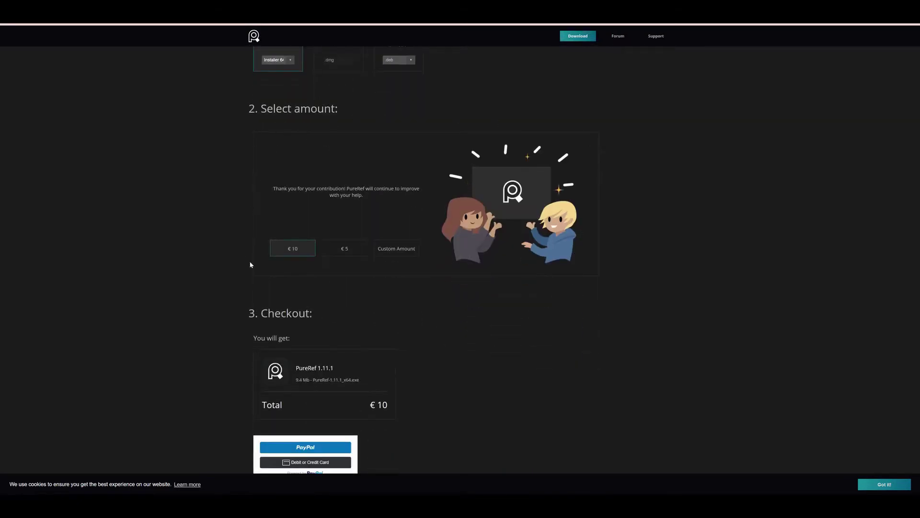
{"action": "left_click", "coordinate": [392, 250]}
{"action": "type", "text": "20"}
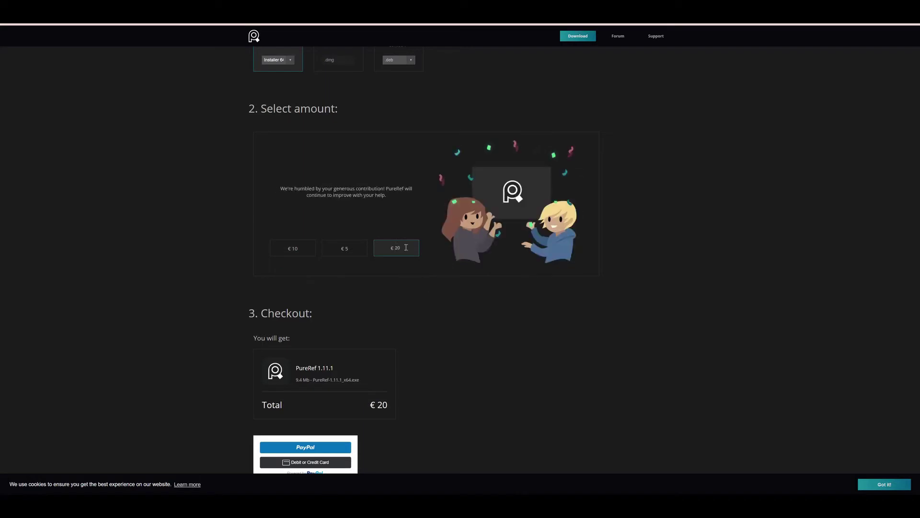
- Replace the custom contribution amount with 00.00 and go on to the checkout section
{"action": "left_click_drag", "start_coordinate": [389, 246], "coordinate": [409, 247]}
{"action": "type", "text": "00.00"}
{"action": "scroll", "coordinate": [499, 359], "scroll_direction": "down", "scroll_amount": 2}
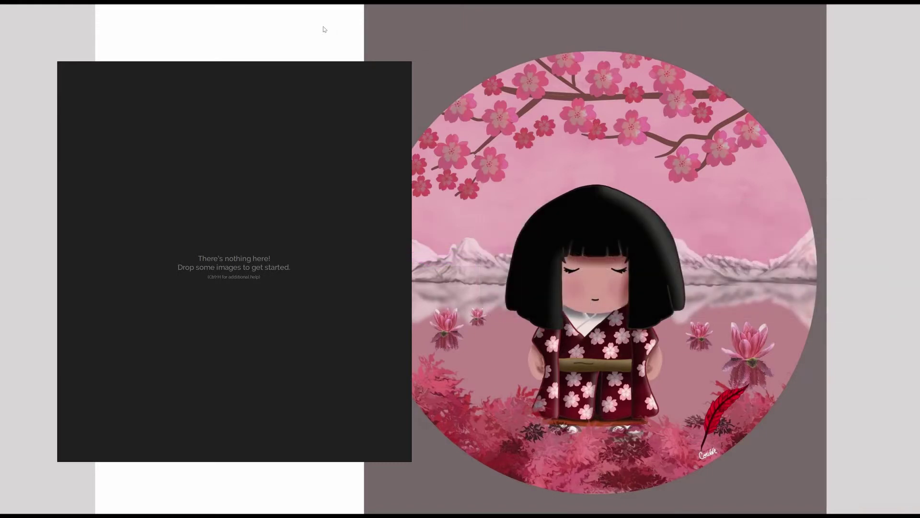
- Switch to PureRef, enlarge its empty board window on all four sides and reposition it on the desktop
{"action": "left_click_drag", "start_coordinate": [264, 63], "coordinate": [270, 30]}
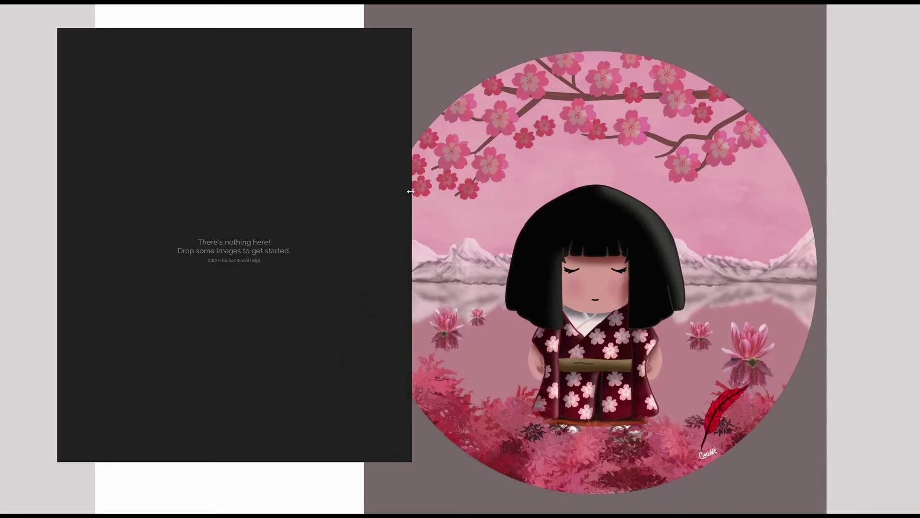
{"action": "left_click_drag", "start_coordinate": [411, 191], "coordinate": [445, 195]}
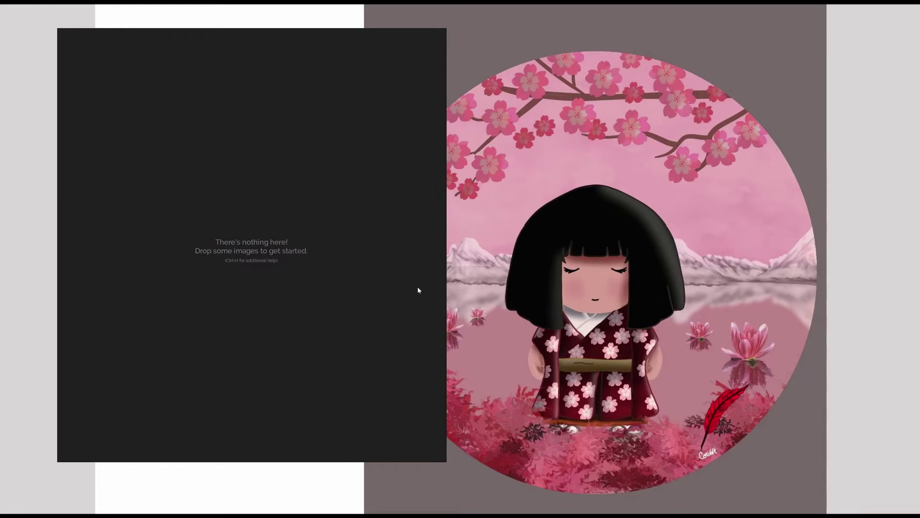
{"action": "left_click_drag", "start_coordinate": [374, 460], "coordinate": [379, 475]}
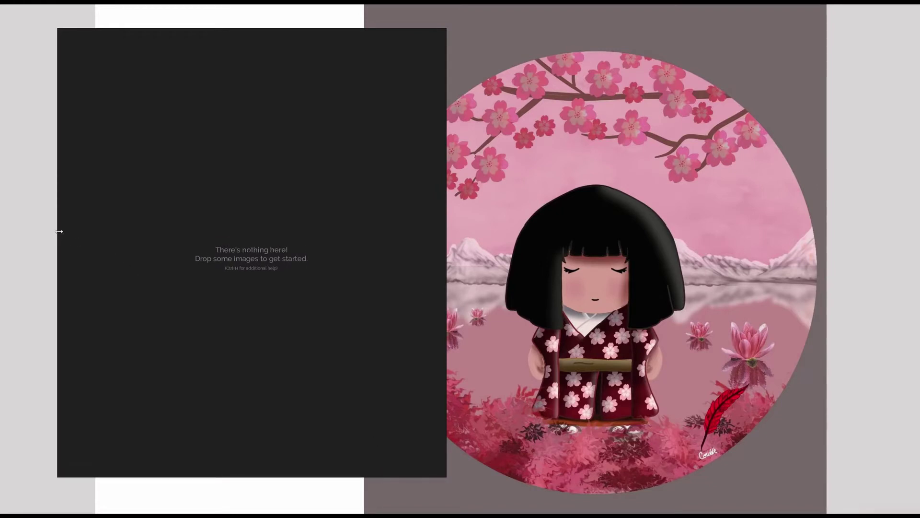
{"action": "left_click_drag", "start_coordinate": [59, 231], "coordinate": [40, 229]}
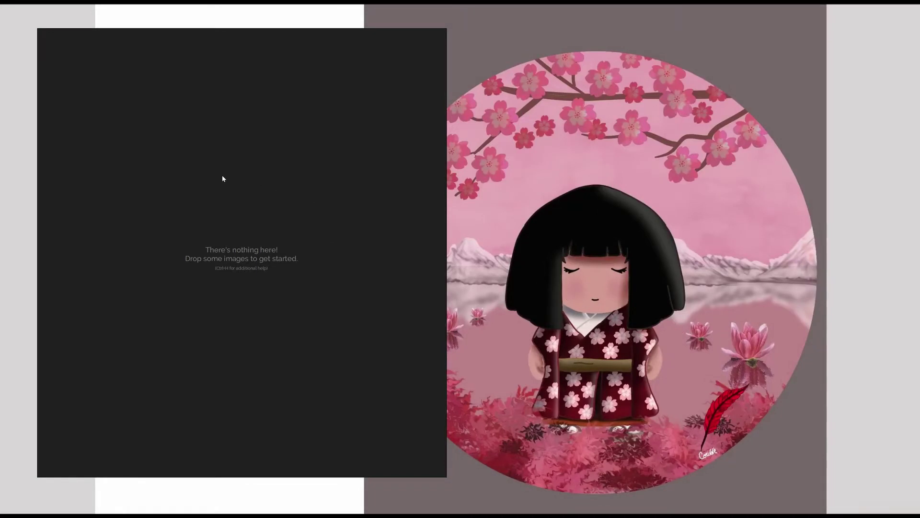
{"action": "mouse_move", "coordinate": [205, 143]}
{"action": "left_mouse_down"}
{"action": "mouse_move", "coordinate": [678, 133]}
{"action": "mouse_move", "coordinate": [192, 117]}
{"action": "mouse_move", "coordinate": [180, 195]}
{"action": "mouse_move", "coordinate": [575, 205]}
{"action": "mouse_move", "coordinate": [588, 135]}
{"action": "mouse_move", "coordinate": [252, 148]}
{"action": "mouse_move", "coordinate": [264, 141]}
{"action": "left_mouse_up"}
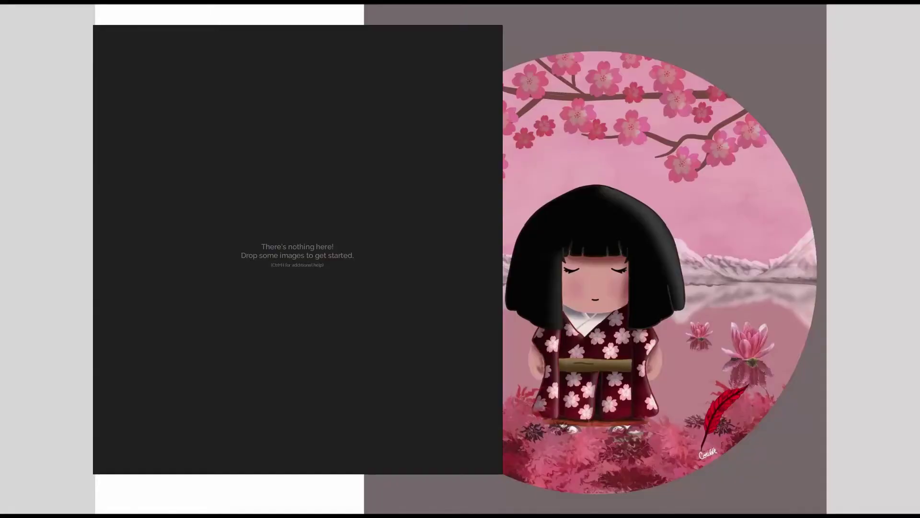
- Add knight and horse photos from Pixabay in the browser and lightning-1158027_1920.jpg from the Background Images folder to the PureRef board
{"action": "key", "text": "alt+Tab"}
{"action": "left_click_drag", "start_coordinate": [834, 153], "coordinate": [180, 96]}
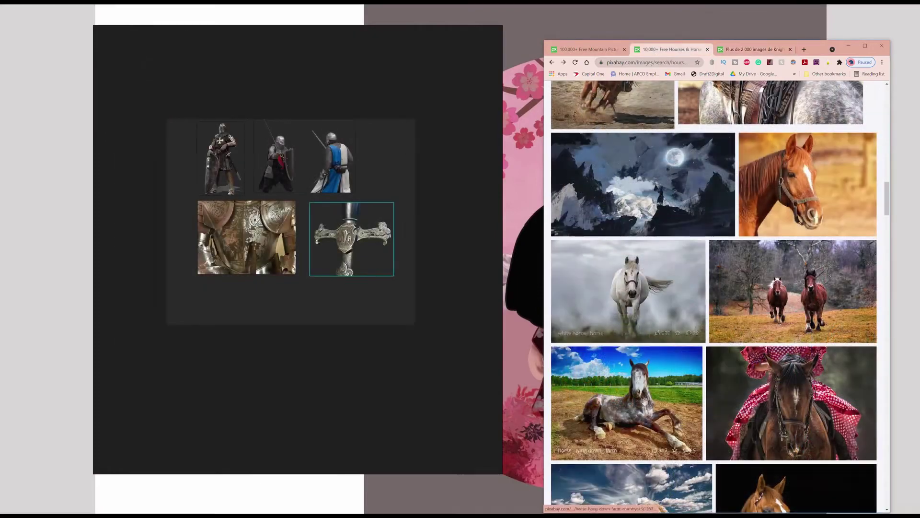
{"action": "left_click_drag", "start_coordinate": [639, 380], "coordinate": [164, 123]}
{"action": "left_click_drag", "start_coordinate": [165, 123], "coordinate": [163, 117]}
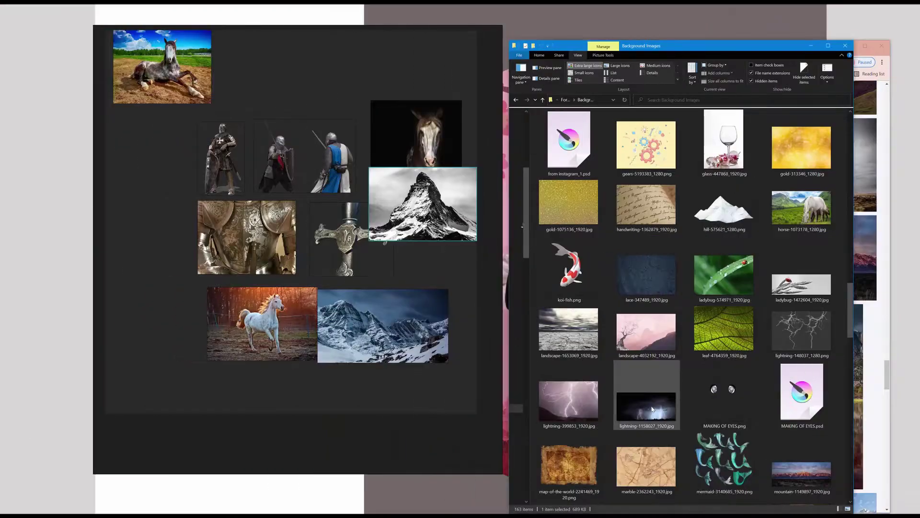
{"action": "left_click_drag", "start_coordinate": [647, 407], "coordinate": [354, 436]}
- Open the Nassau castle photo on Pixabay, capture only its tower as a screen snip and paste it onto the board
{"action": "scroll", "coordinate": [716, 291], "scroll_direction": "down", "scroll_amount": 4}
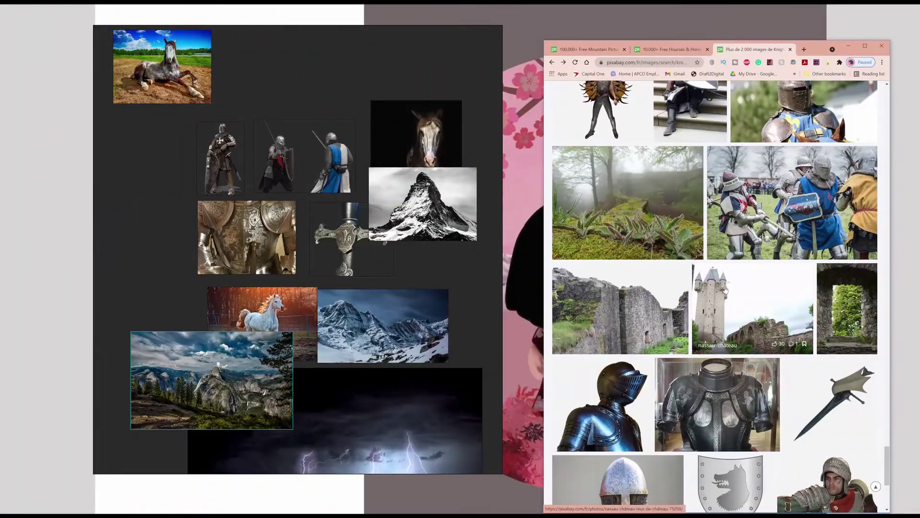
{"action": "left_click", "coordinate": [716, 291]}
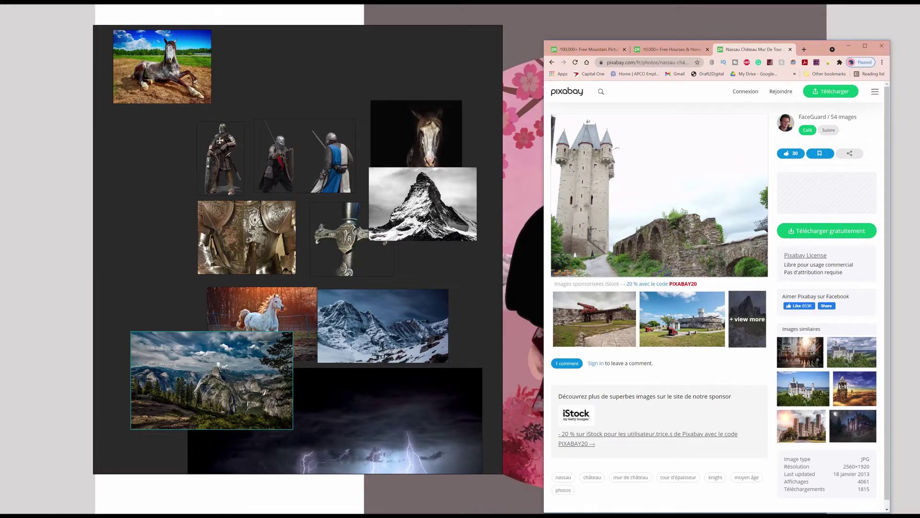
{"action": "key", "text": "super+shift+s"}
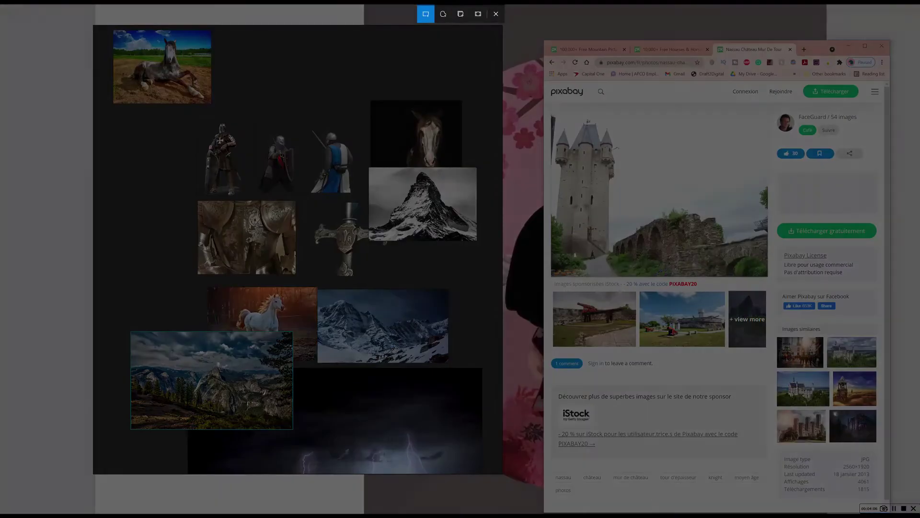
{"action": "left_click_drag", "start_coordinate": [552, 116], "coordinate": [623, 237]}
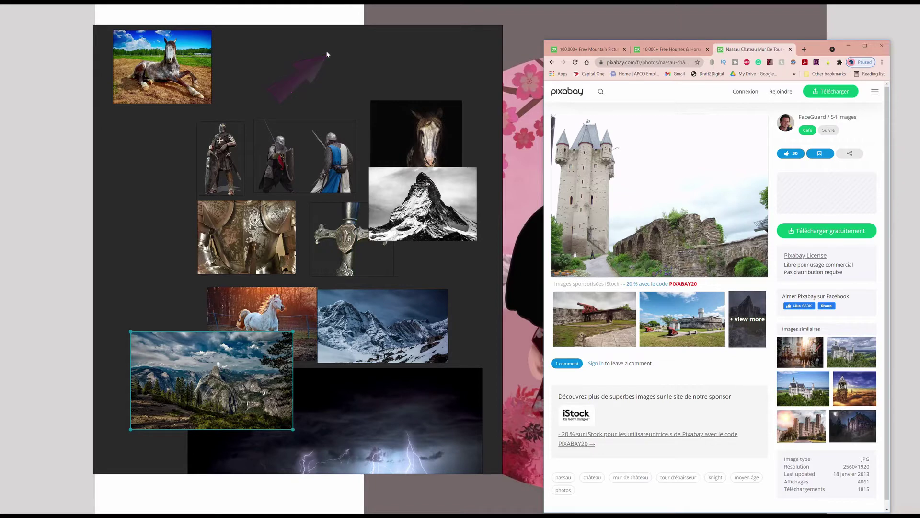
{"action": "key", "text": "ctrl+v"}
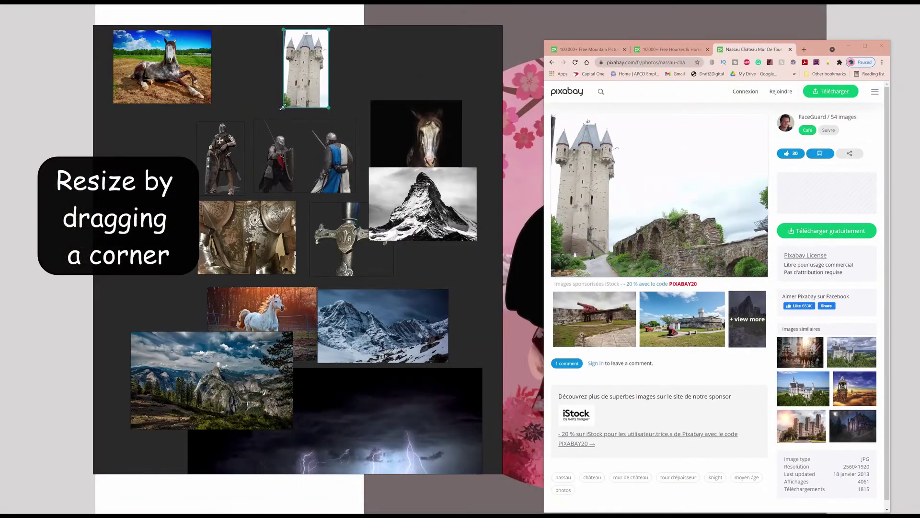
- Enlarge the castle tower image and try rotating the black-and-white mountain image from its corner
{"action": "left_click_drag", "start_coordinate": [282, 108], "coordinate": [261, 136]}
{"action": "left_click", "coordinate": [422, 212]}
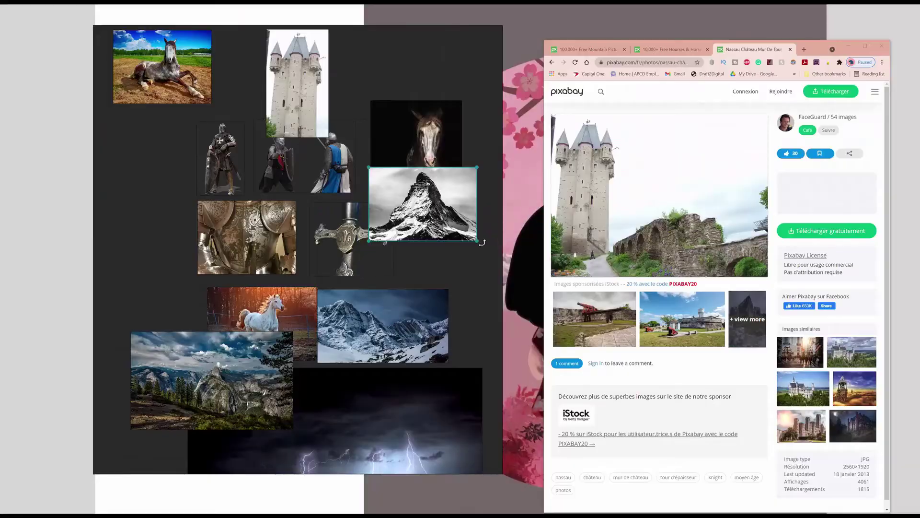
{"action": "mouse_move", "coordinate": [482, 242]}
{"action": "left_mouse_down"}
{"action": "mouse_move", "coordinate": [493, 199]}
{"action": "mouse_move", "coordinate": [472, 144]}
{"action": "mouse_move", "coordinate": [421, 128]}
{"action": "mouse_move", "coordinate": [350, 152]}
{"action": "mouse_move", "coordinate": [337, 223]}
{"action": "mouse_move", "coordinate": [362, 269]}
{"action": "mouse_move", "coordinate": [431, 283]}
{"action": "mouse_move", "coordinate": [479, 239]}
{"action": "left_mouse_up"}
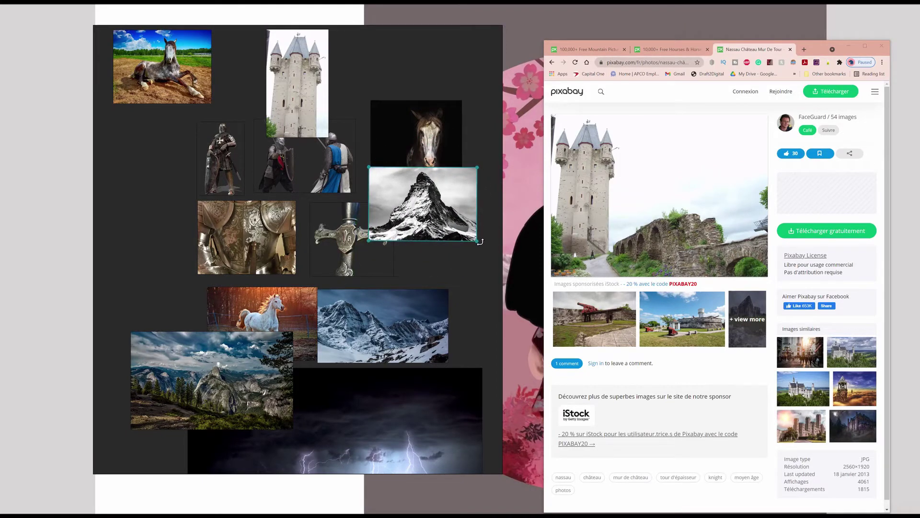
- Add the steel gauntlets photo from the knight results and the photo of two nuzzling horses from the horse results to the board
{"action": "left_click", "coordinate": [552, 62]}
{"action": "left_click_drag", "start_coordinate": [811, 157], "coordinate": [391, 253]}
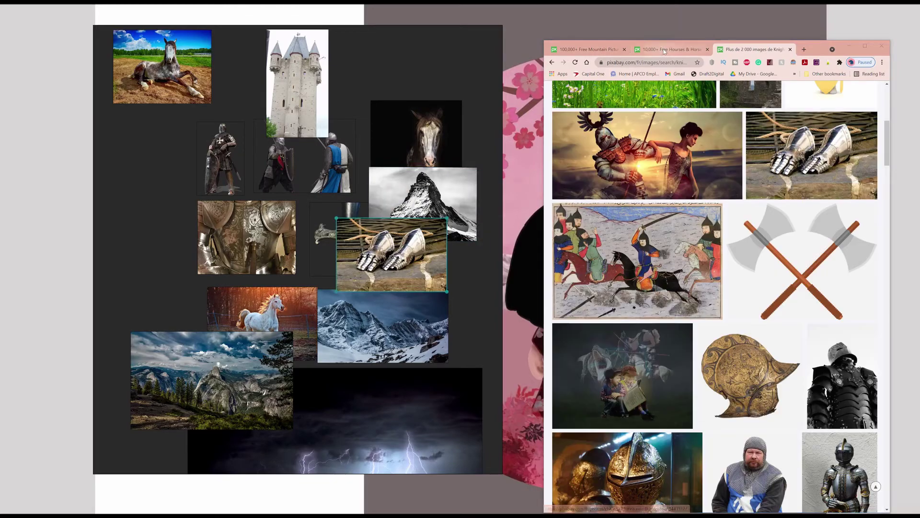
{"action": "left_click", "coordinate": [669, 50]}
{"action": "scroll", "coordinate": [747, 305], "scroll_direction": "down", "scroll_amount": 10}
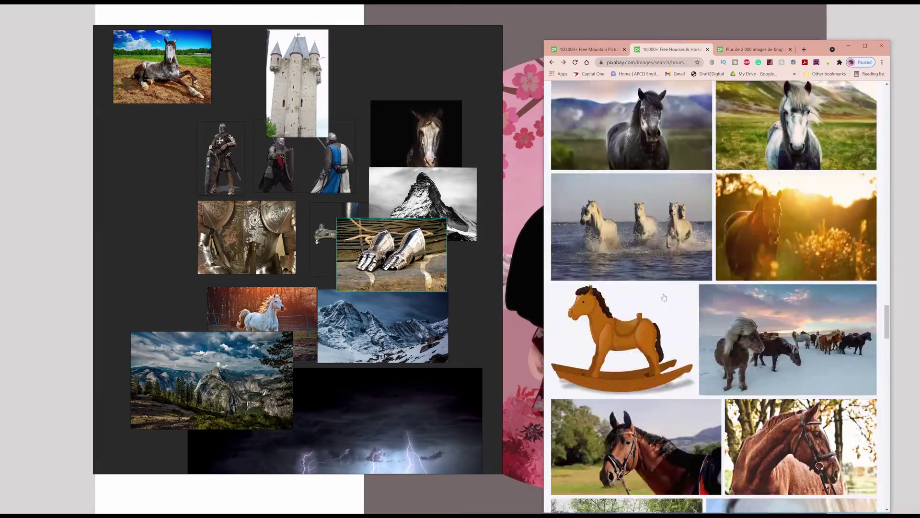
{"action": "scroll", "coordinate": [664, 297], "scroll_direction": "down", "scroll_amount": 10}
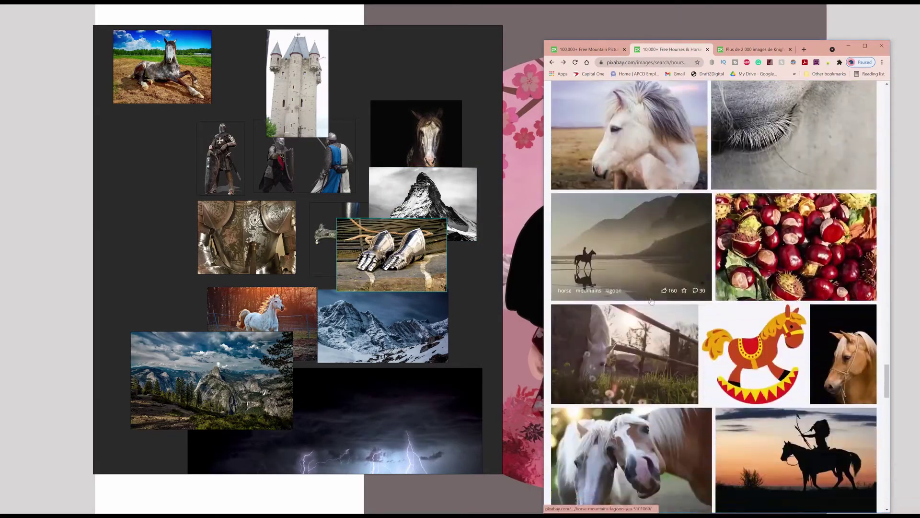
{"action": "left_click_drag", "start_coordinate": [651, 299], "coordinate": [204, 408]}
- Add the mountain lake photo with the cabin from the Pixabay mountain results to the board, and minimize the browser
{"action": "left_click", "coordinate": [587, 49]}
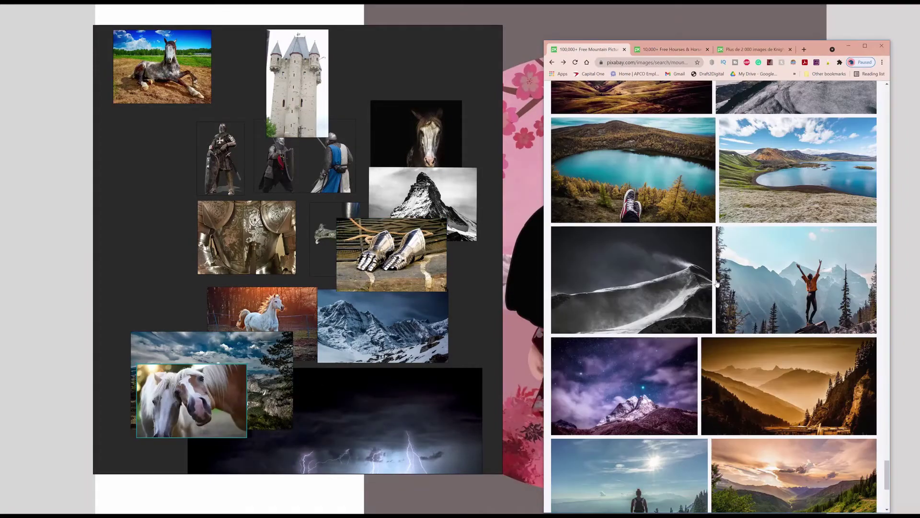
{"action": "left_click", "coordinate": [715, 454]}
{"action": "scroll", "coordinate": [710, 375], "scroll_direction": "down", "scroll_amount": 10}
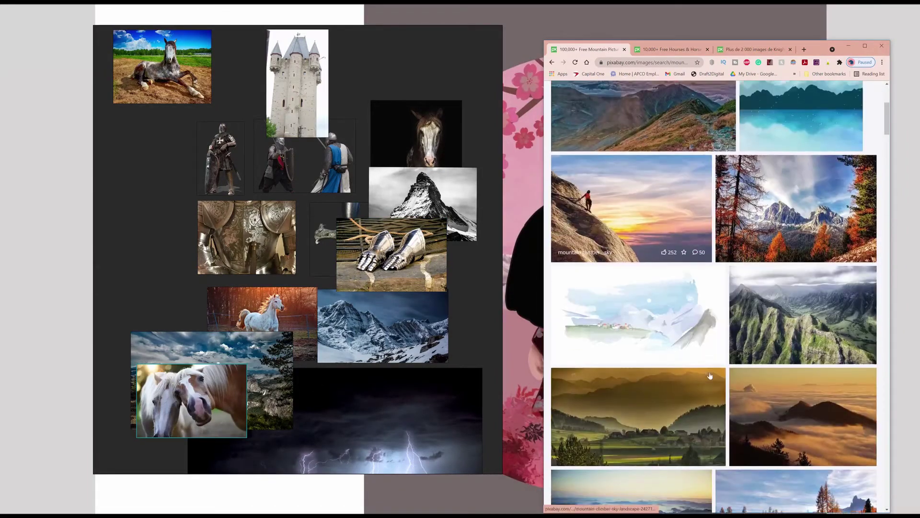
{"action": "scroll", "coordinate": [625, 302], "scroll_direction": "down", "scroll_amount": 2}
{"action": "left_click_drag", "start_coordinate": [678, 429], "coordinate": [183, 263]}
{"action": "left_click", "coordinate": [848, 46]}
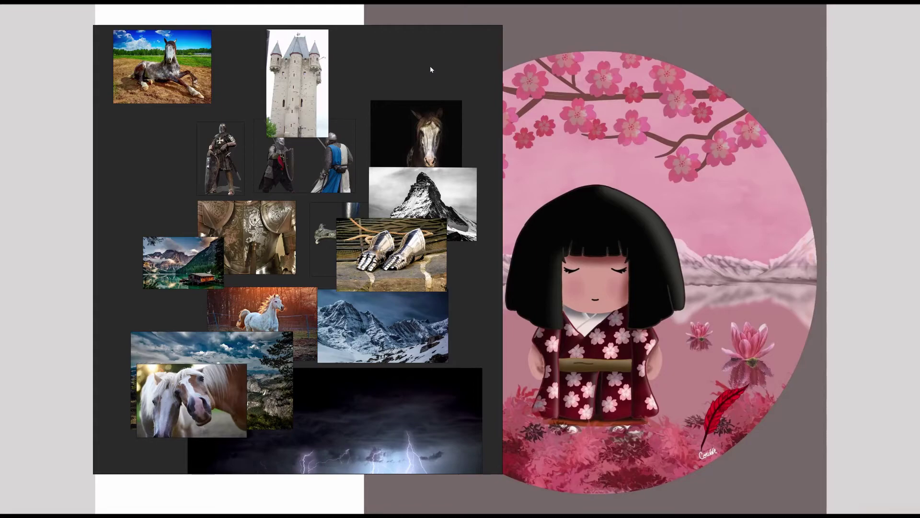
- Toggle the PureRef board between full screen and its window, ending in full screen
{"action": "key", "text": "ctrl+f"}
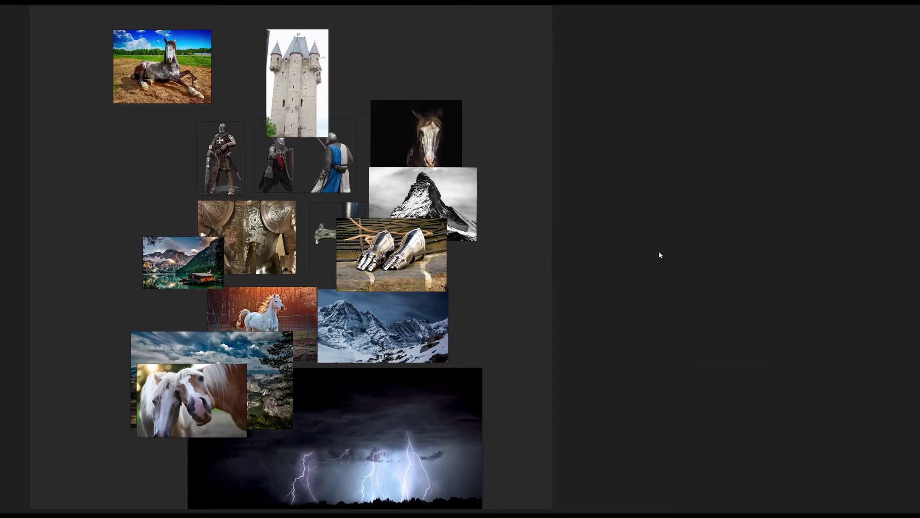
{"action": "key", "text": "ctrl+f"}
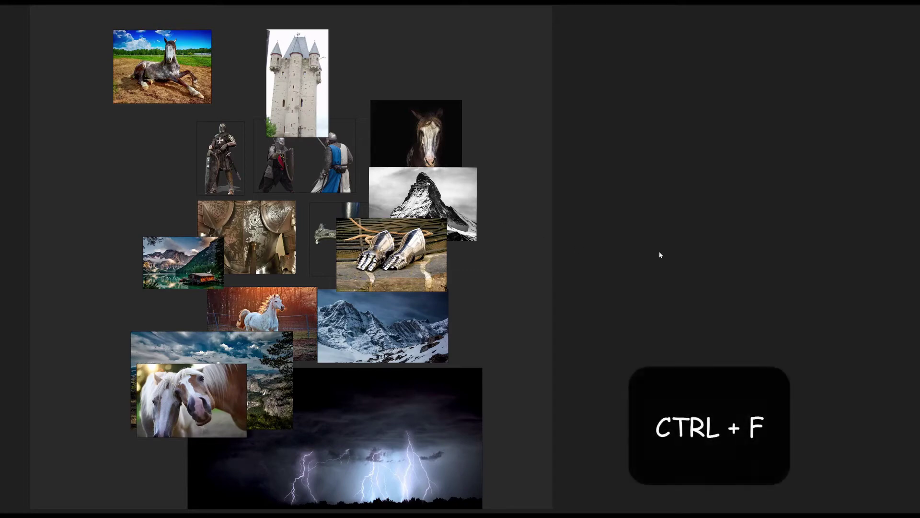
{"action": "key", "text": "ctrl+f"}
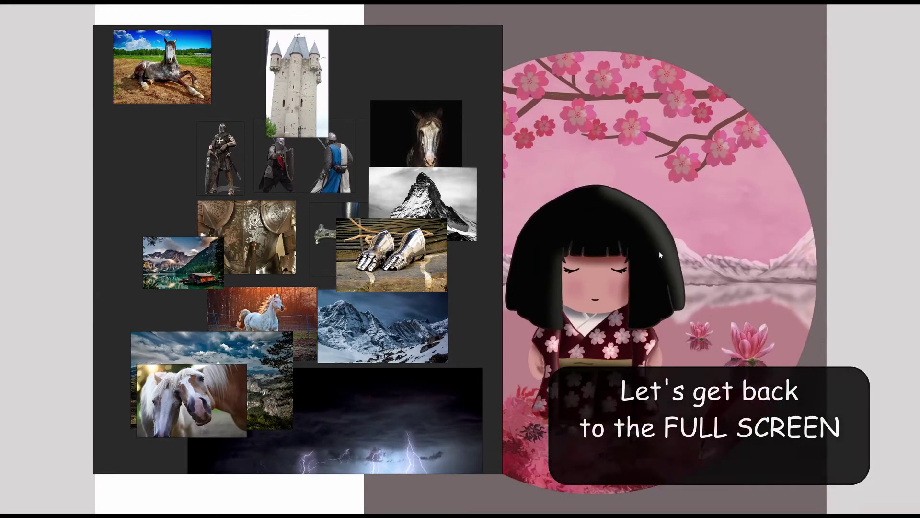
{"action": "key", "text": "ctrl+f"}
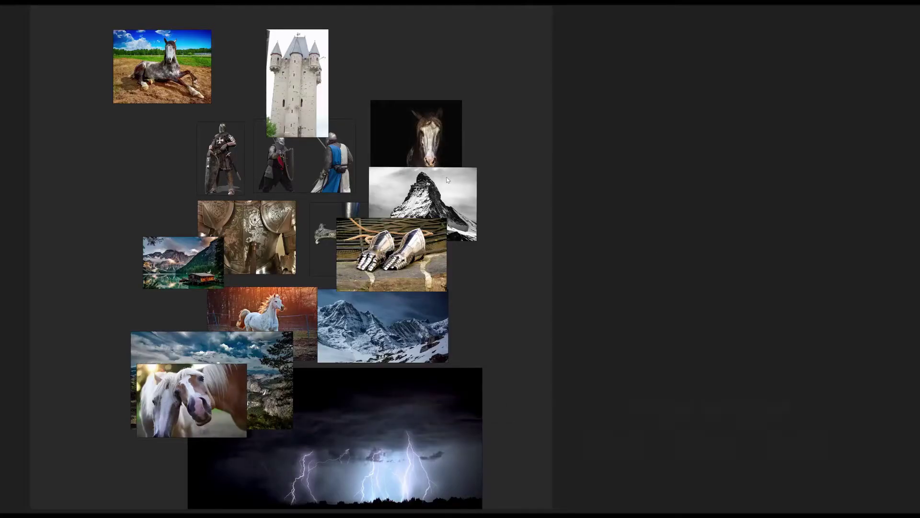
- Pan around the full-screen board and zoom in and out to examine the collected reference images
{"action": "left_click_drag", "start_coordinate": [659, 252], "coordinate": [765, 277]}
{"action": "left_click_drag", "start_coordinate": [390, 246], "coordinate": [331, 247]}
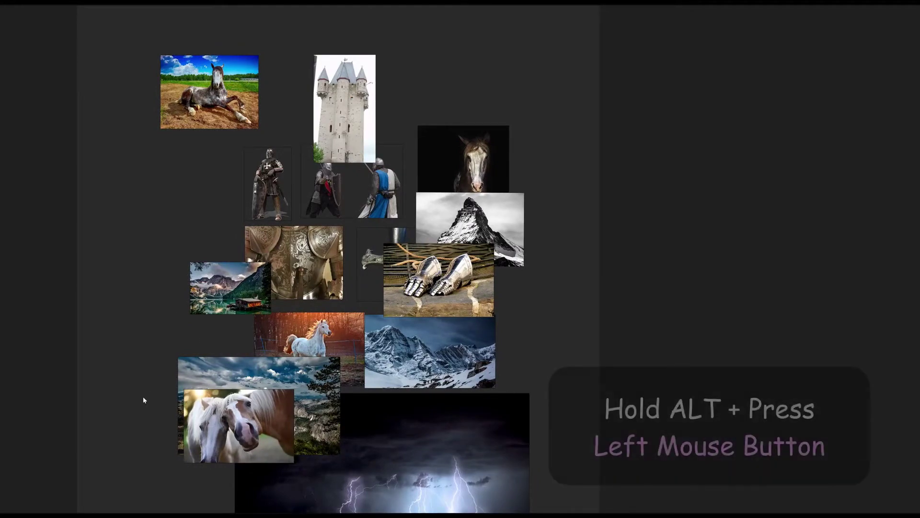
{"action": "left_click_drag", "start_coordinate": [143, 397], "coordinate": [261, 379]}
{"action": "left_click_drag", "start_coordinate": [241, 312], "coordinate": [155, 320]}
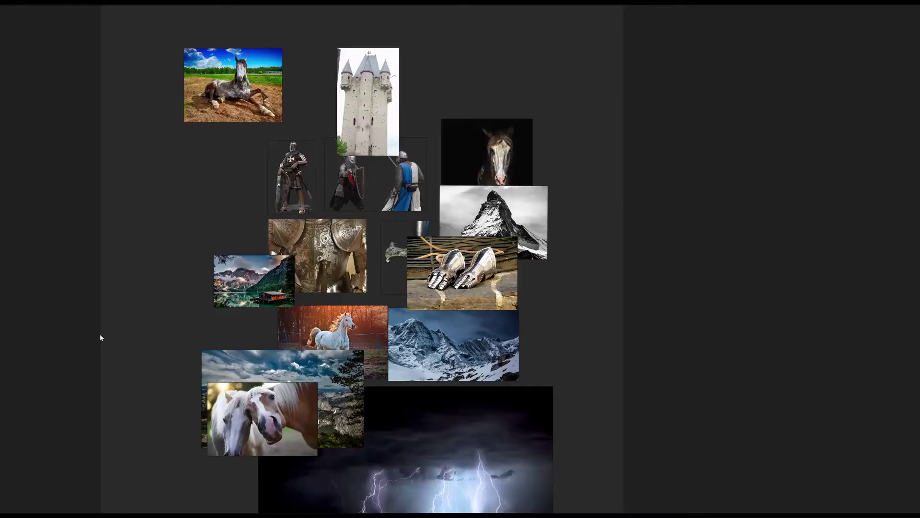
{"action": "scroll", "coordinate": [361, 300], "scroll_direction": "up", "scroll_amount": 5}
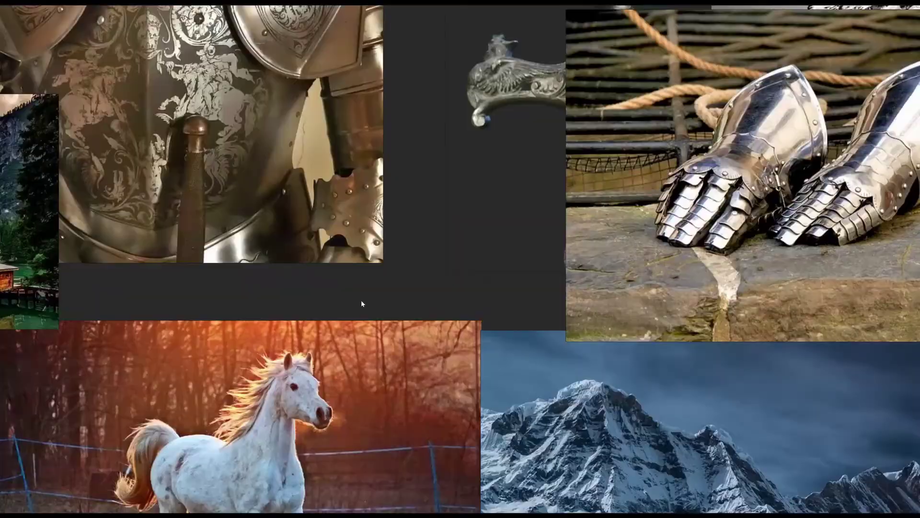
{"action": "scroll", "coordinate": [362, 303], "scroll_direction": "down", "scroll_amount": 6}
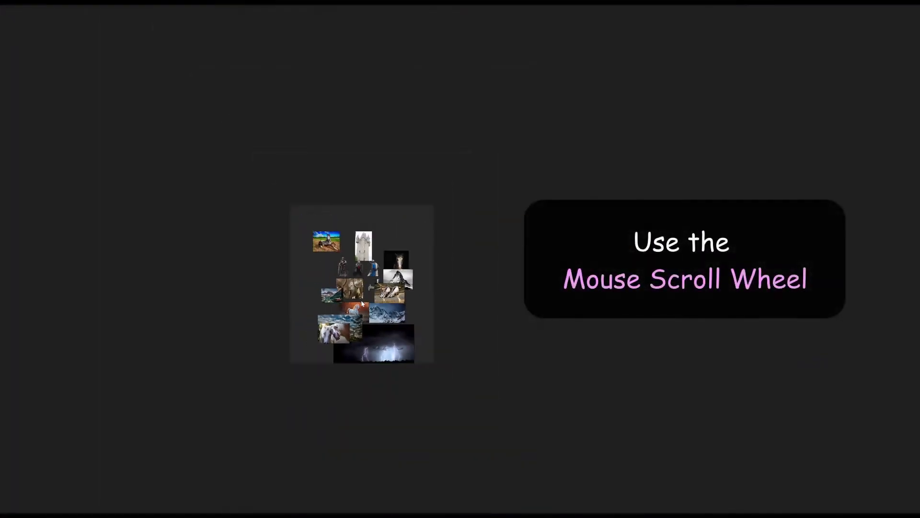
- Zoom in on the middle of the board and back out to view all the reference images together
{"action": "scroll", "coordinate": [361, 302], "scroll_direction": "up", "scroll_amount": 8}
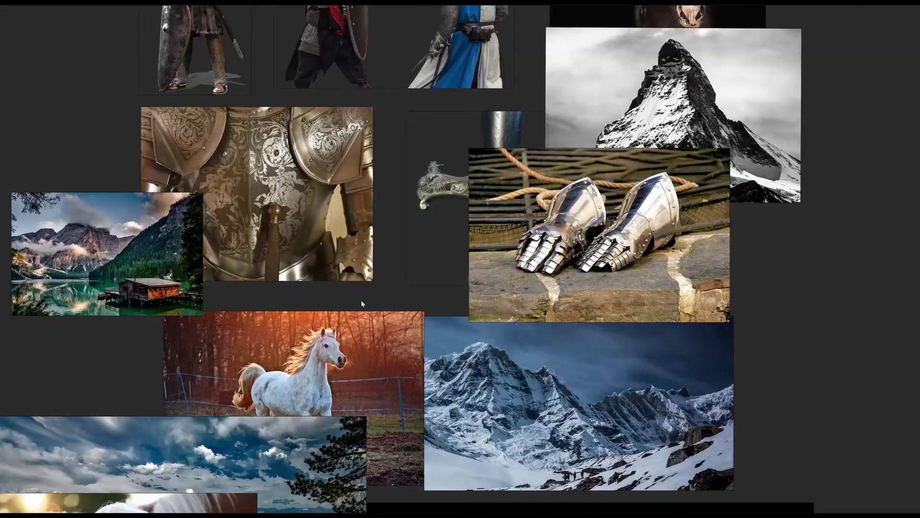
{"action": "scroll", "coordinate": [362, 303], "scroll_direction": "down", "scroll_amount": 3}
{"action": "scroll", "coordinate": [360, 303], "scroll_direction": "down", "scroll_amount": 4}
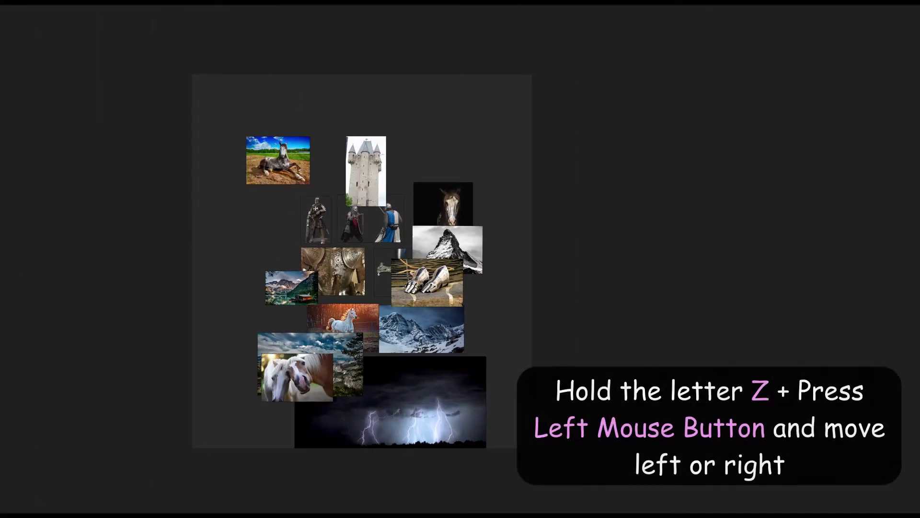
{"action": "left_click_drag", "start_coordinate": [386, 330], "coordinate": [405, 17]}
{"action": "left_click_drag", "start_coordinate": [374, 191], "coordinate": [359, 5]}
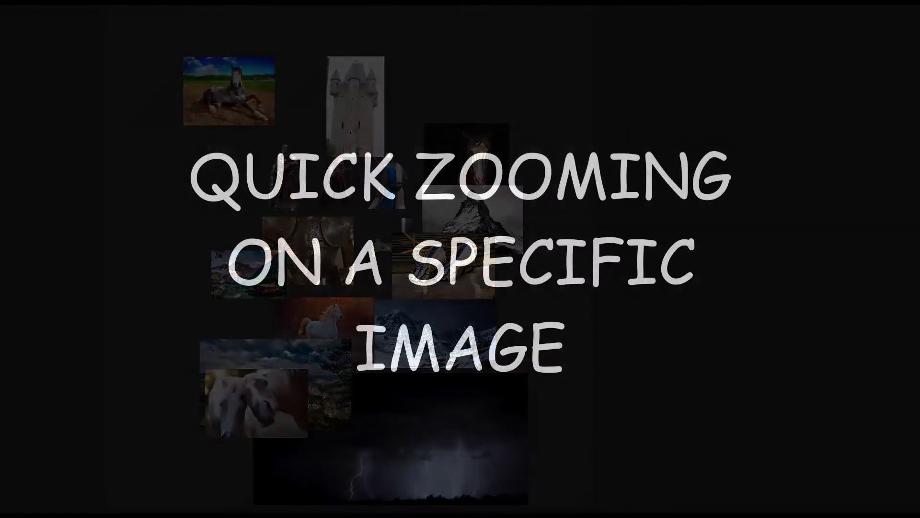
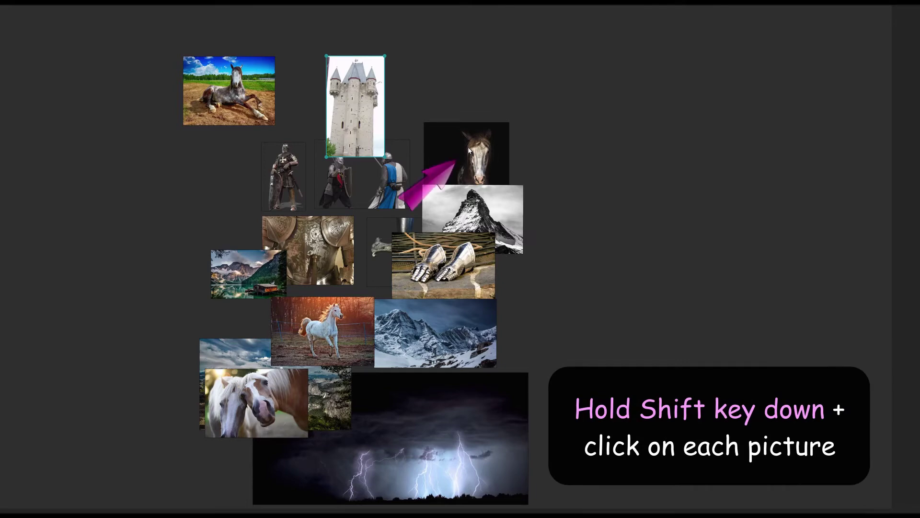
- Move the dark horse portrait, the running white horse and the two nuzzling horses together into the empty area beside the other images
{"action": "left_click", "coordinate": [469, 151]}
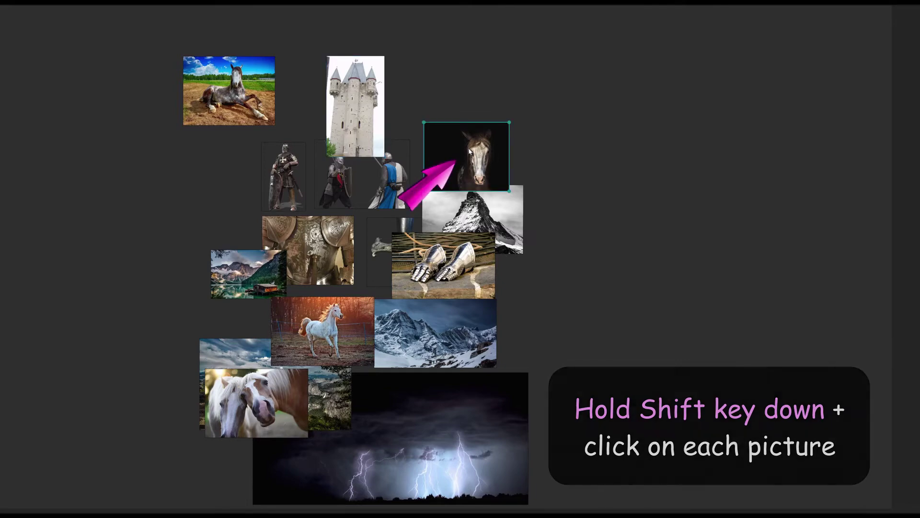
{"action": "left_click", "coordinate": [364, 314], "text": "shift"}
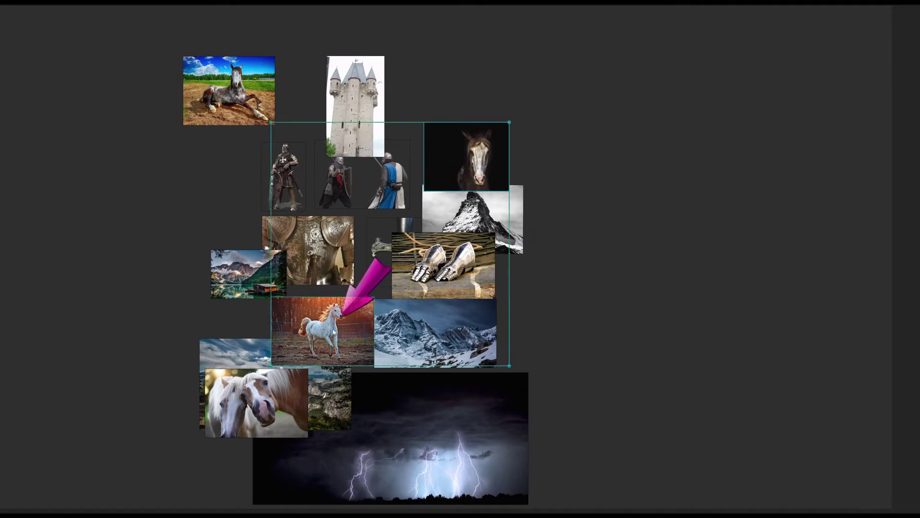
{"action": "left_click", "coordinate": [261, 413], "text": "shift"}
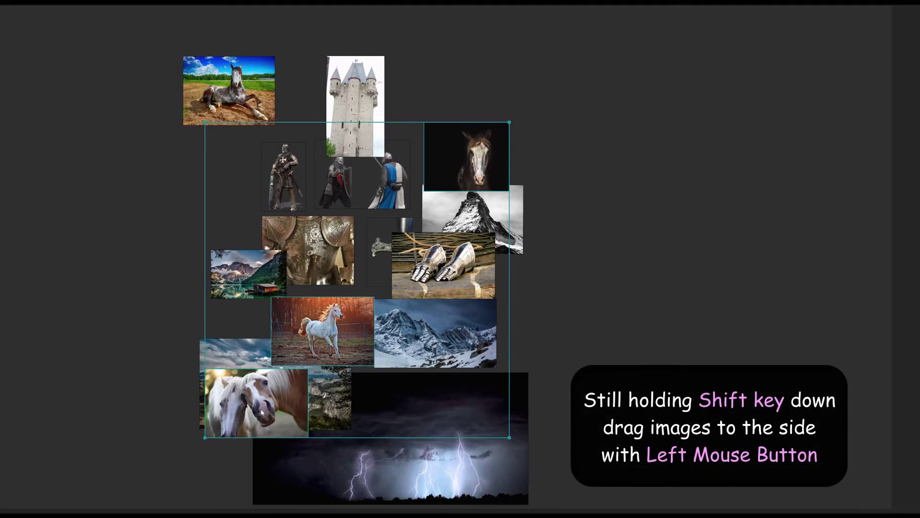
{"action": "left_click_drag", "start_coordinate": [315, 248], "coordinate": [650, 248]}
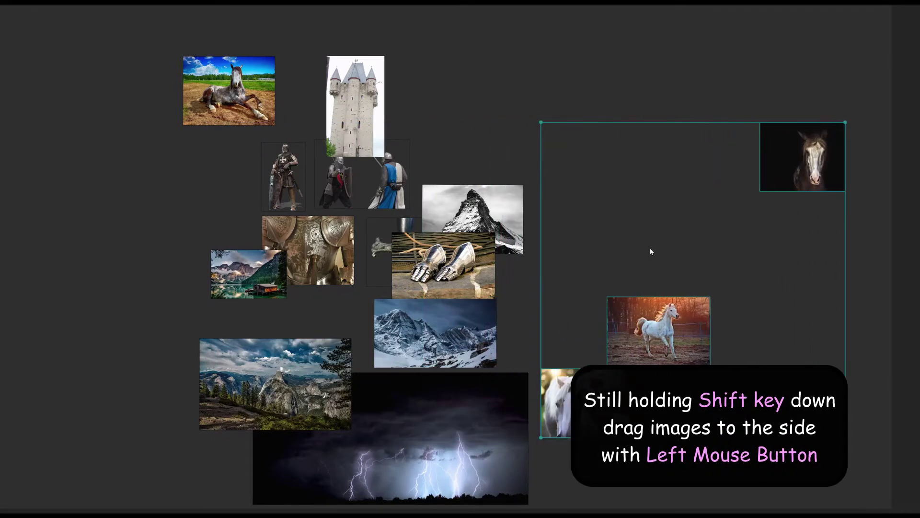
{"action": "left_click", "coordinate": [96, 267]}
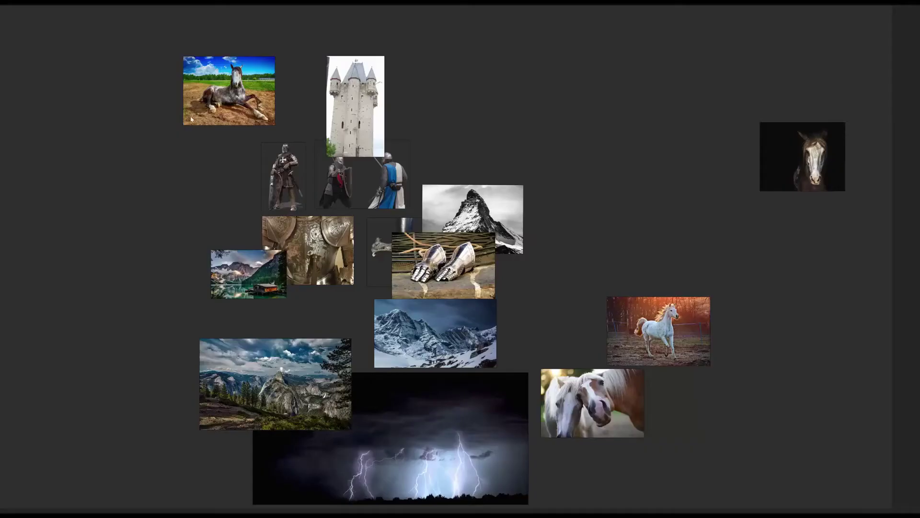
- Enlarge the photo of the horse lying in the field, and pack all the board's images into a compact arrangement
{"action": "left_click", "coordinate": [215, 104]}
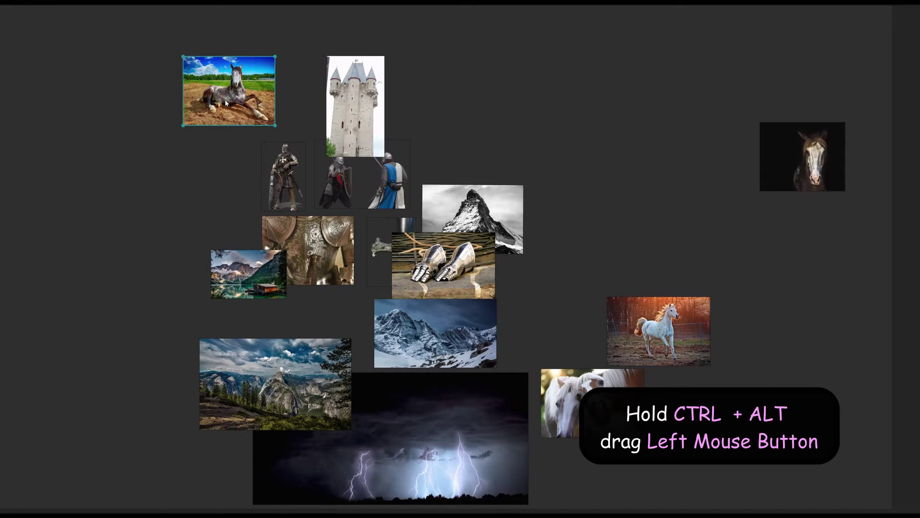
{"action": "left_click_drag", "start_coordinate": [225, 102], "coordinate": [249, 500]}
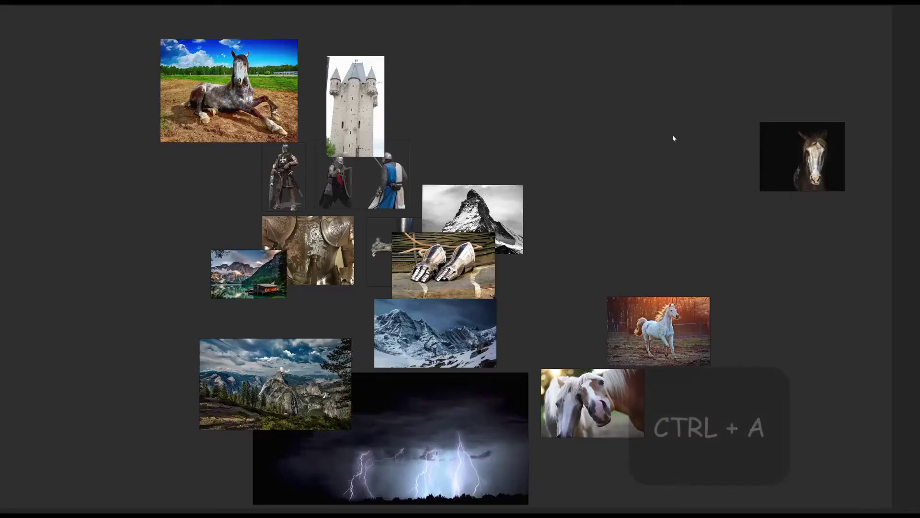
{"action": "key", "text": "ctrl+a"}
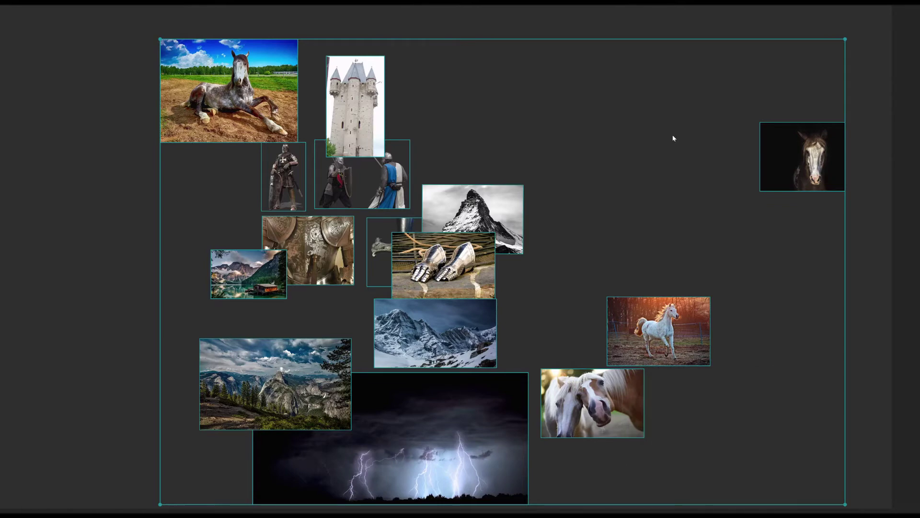
{"action": "key", "text": "ctrl+p"}
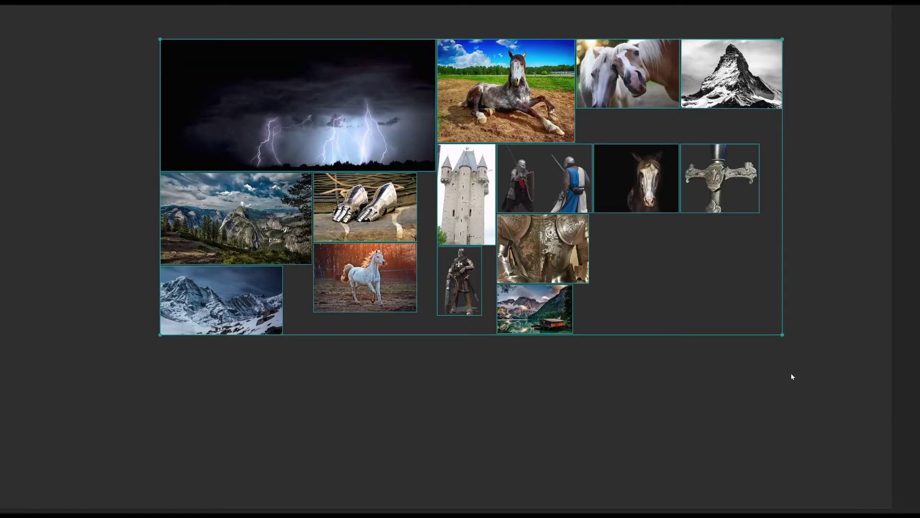
{"action": "left_click", "coordinate": [843, 302]}
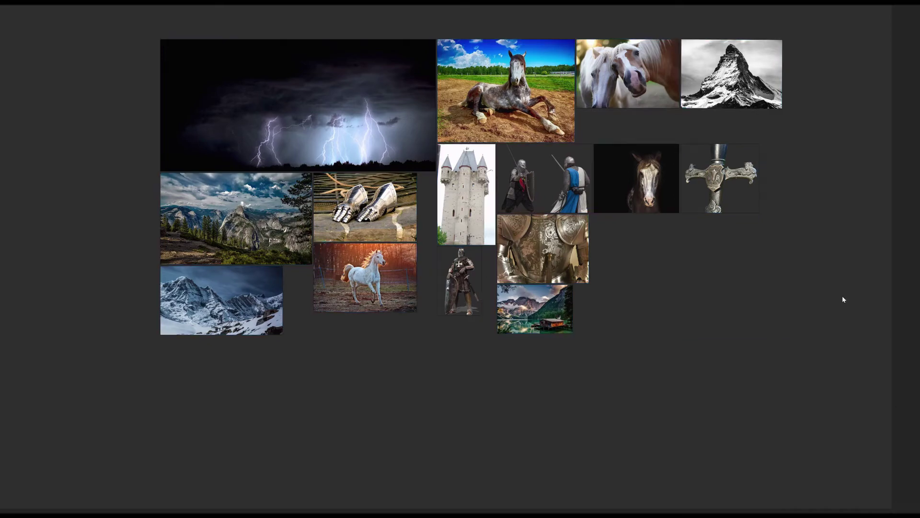
- Pack the four horse photos into their own group below the other images, and select the dark horse portrait
{"action": "left_click", "coordinate": [501, 83]}
{"action": "left_click", "coordinate": [638, 76], "text": "shift"}
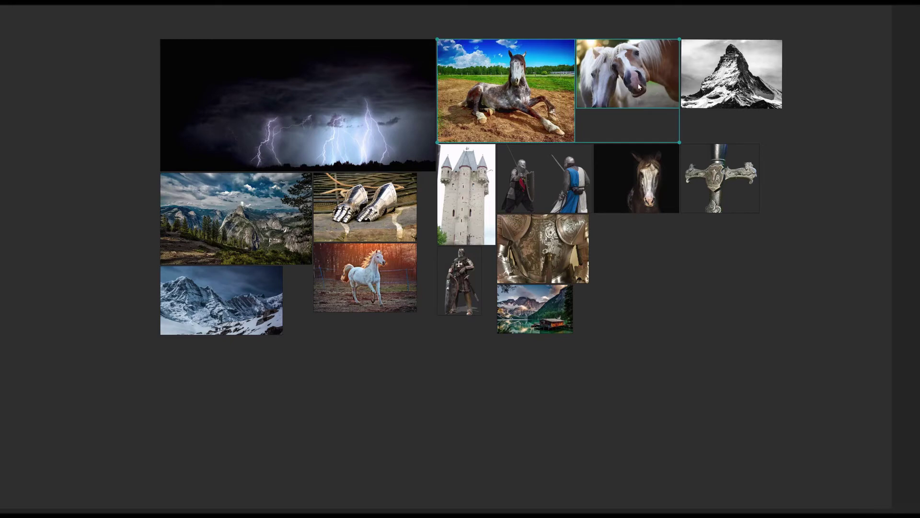
{"action": "left_click", "coordinate": [629, 178], "text": "shift"}
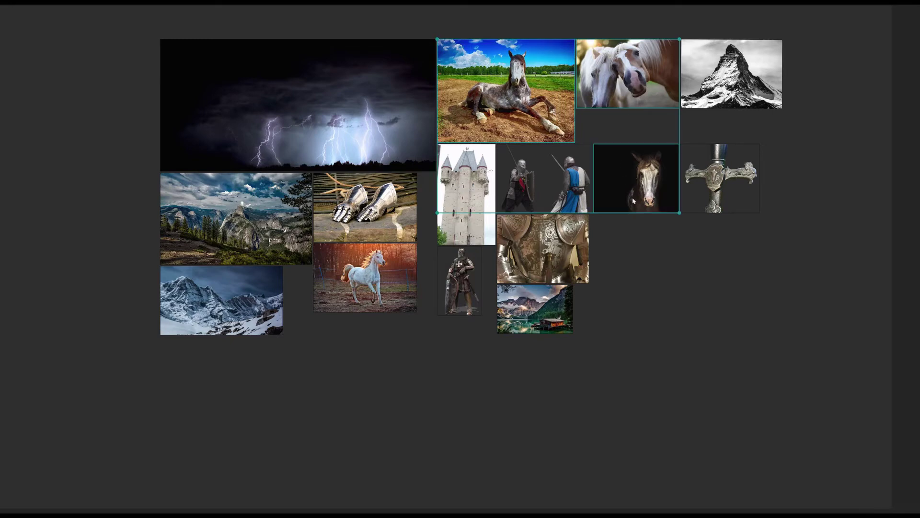
{"action": "left_click", "coordinate": [355, 283], "text": "shift"}
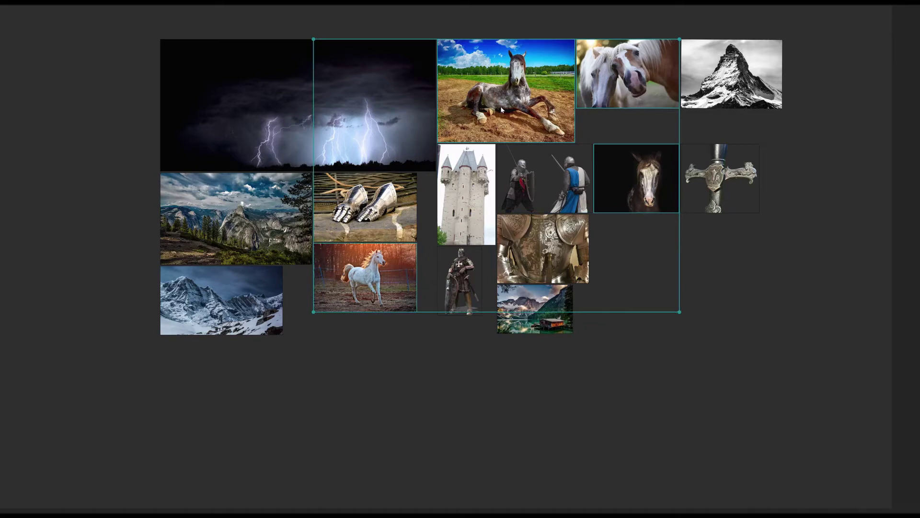
{"action": "left_click_drag", "start_coordinate": [501, 110], "coordinate": [579, 401]}
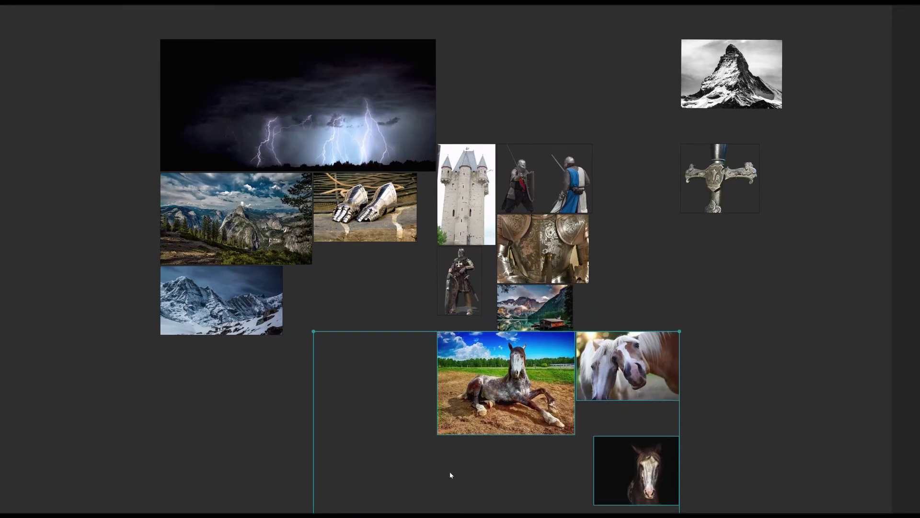
{"action": "key", "text": "ctrl+p"}
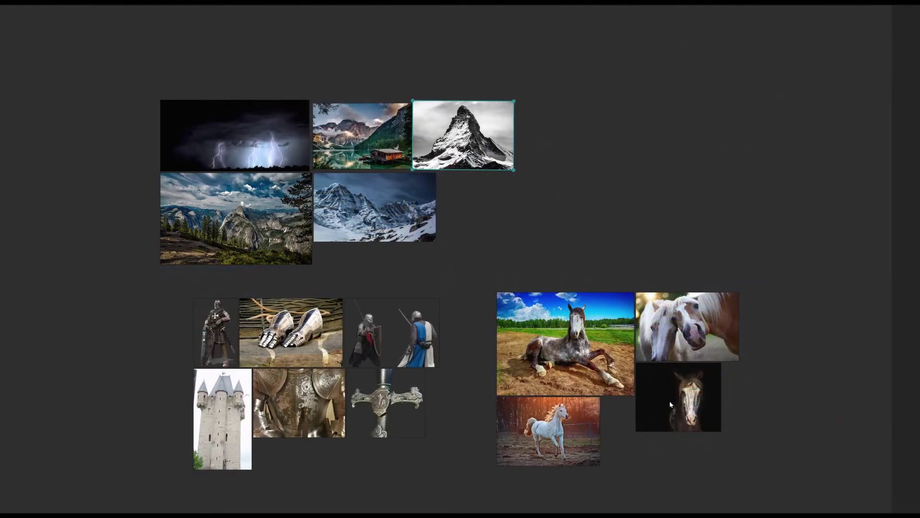
{"action": "left_click", "coordinate": [686, 410]}
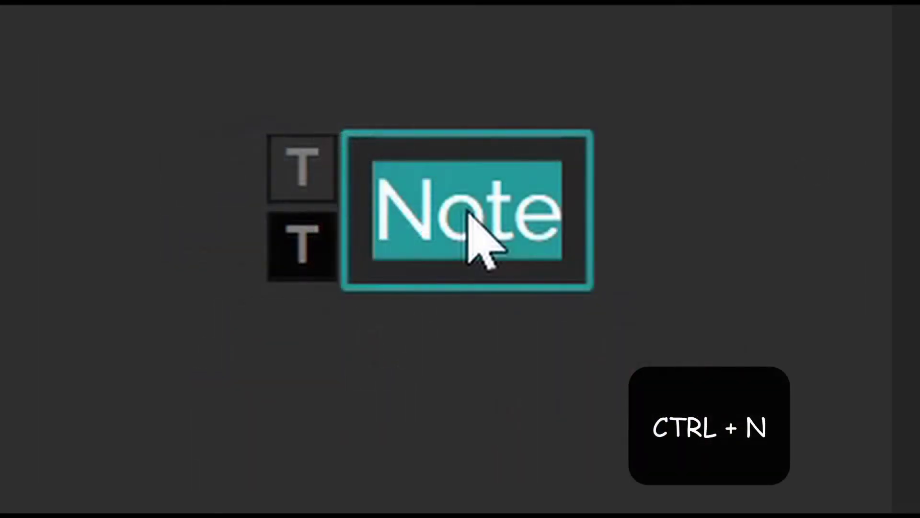
- Enter "Mountains" as the text of the new note
{"action": "type", "text": "M"}
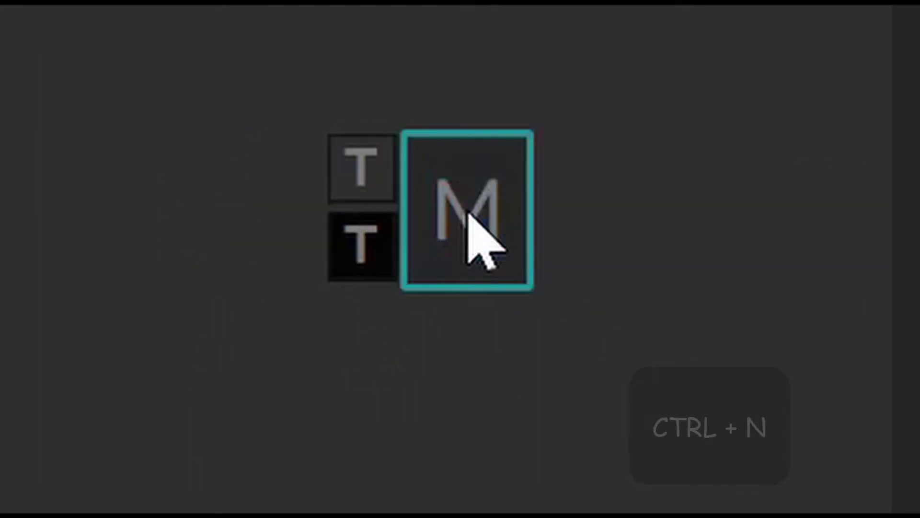
{"action": "type", "text": "ountin"}
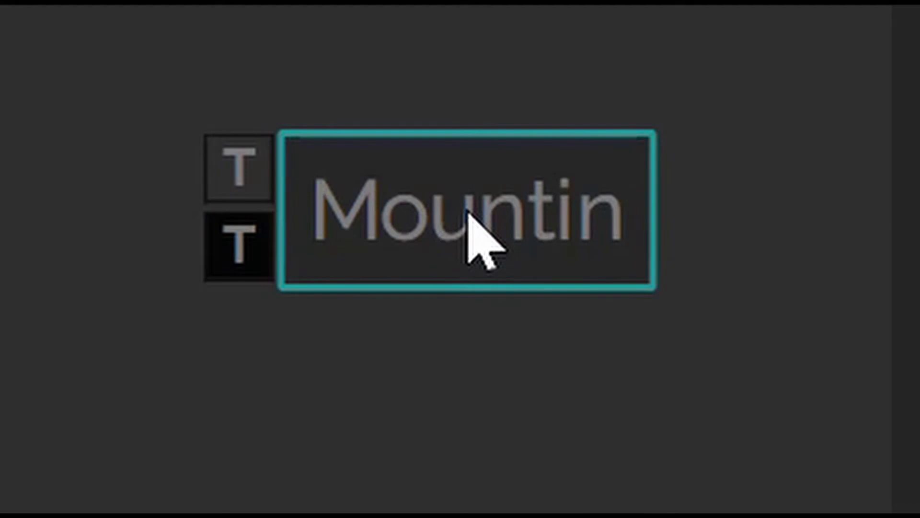
{"action": "key", "text": "BackSpace"}
{"action": "key", "text": "BackSpace"}
{"action": "type", "text": "ains"}
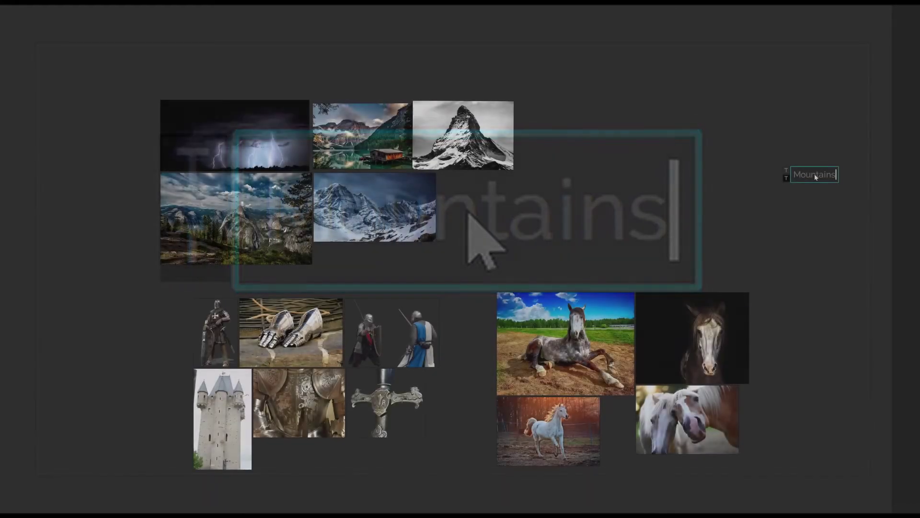
- Enlarge the Mountains note to heading size and place it just above the group of mountain images
{"action": "left_click_drag", "start_coordinate": [791, 183], "coordinate": [625, 277]}
{"action": "left_click_drag", "start_coordinate": [736, 196], "coordinate": [274, 65]}
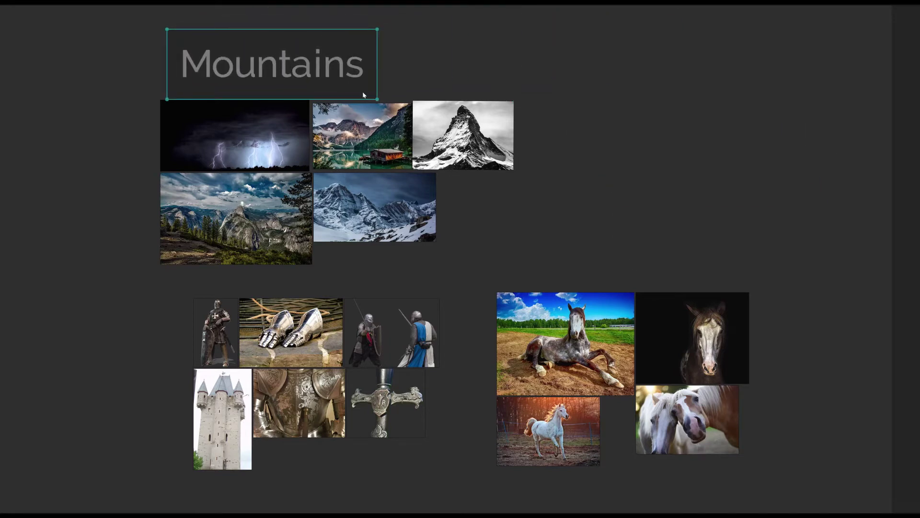
{"action": "left_click_drag", "start_coordinate": [377, 98], "coordinate": [321, 81]}
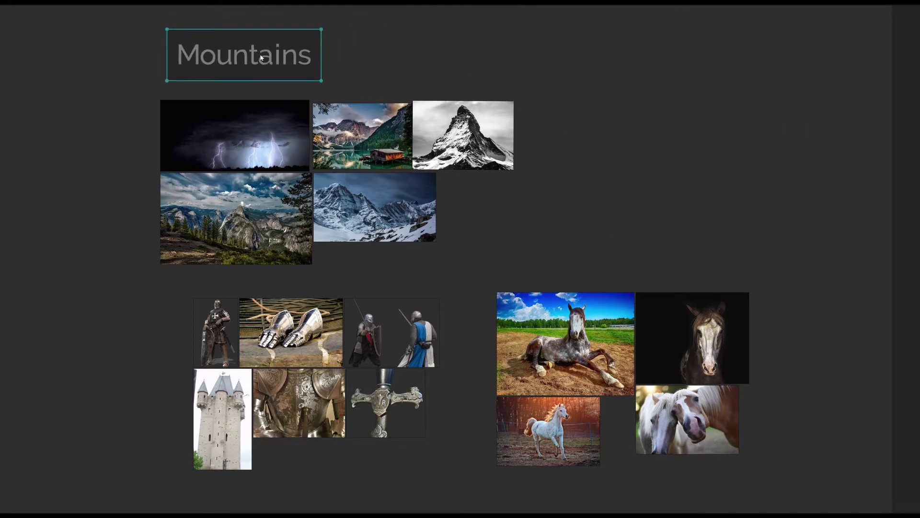
{"action": "left_click_drag", "start_coordinate": [261, 58], "coordinate": [337, 76]}
{"action": "left_click", "coordinate": [659, 146]}
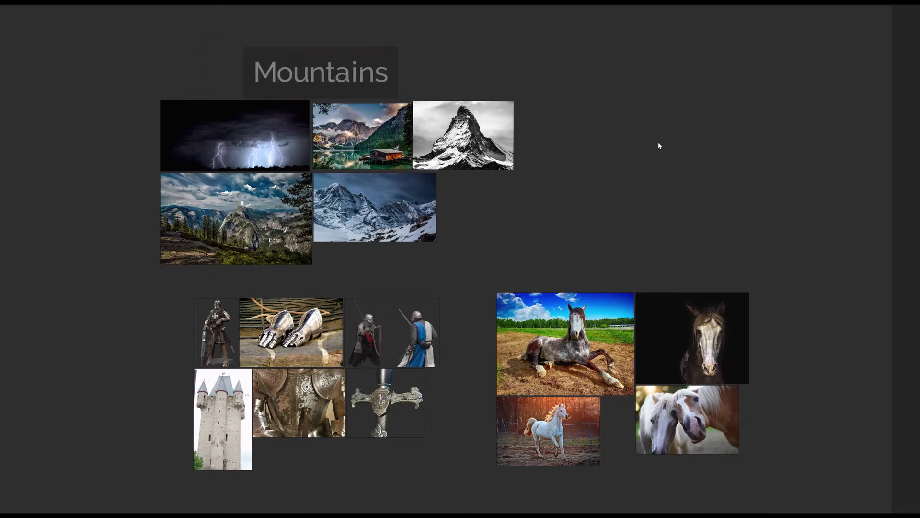
- Set the Mountains note's text colour to green 3d7a37 with an opacity of 58
{"action": "double_click", "coordinate": [321, 75]}
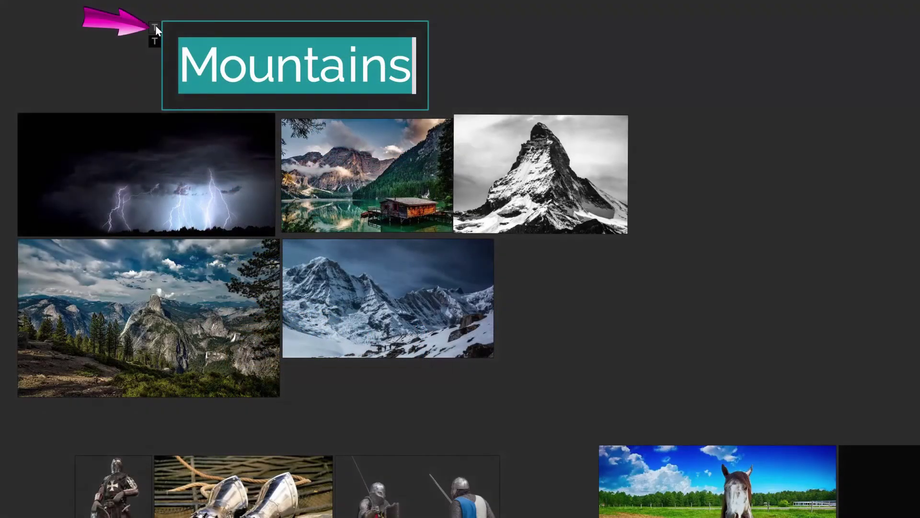
{"action": "left_click", "coordinate": [155, 27]}
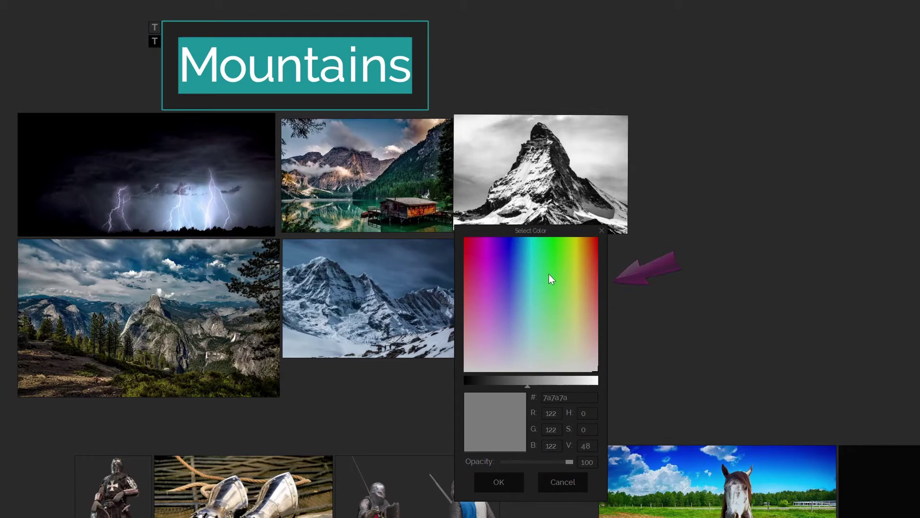
{"action": "left_click_drag", "start_coordinate": [549, 275], "coordinate": [555, 298]}
{"action": "left_click_drag", "start_coordinate": [571, 461], "coordinate": [542, 461]}
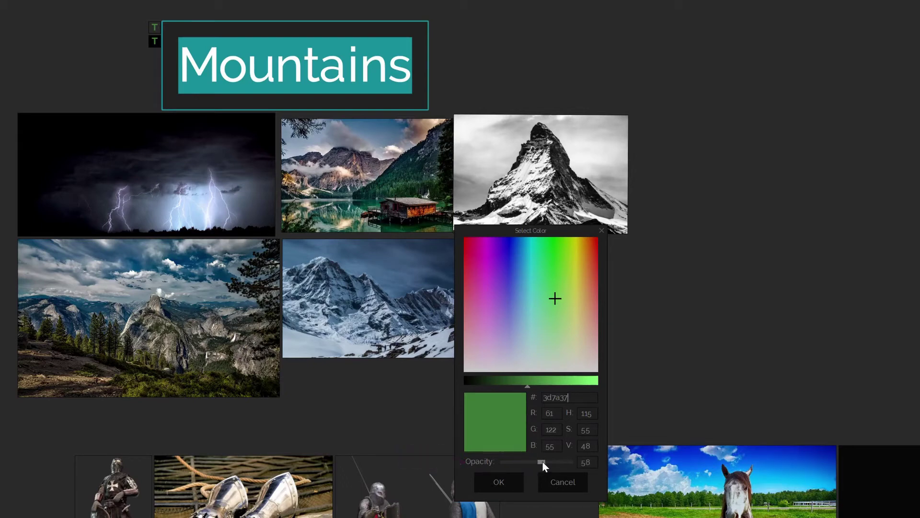
{"action": "left_click", "coordinate": [505, 482]}
{"action": "left_click", "coordinate": [511, 48]}
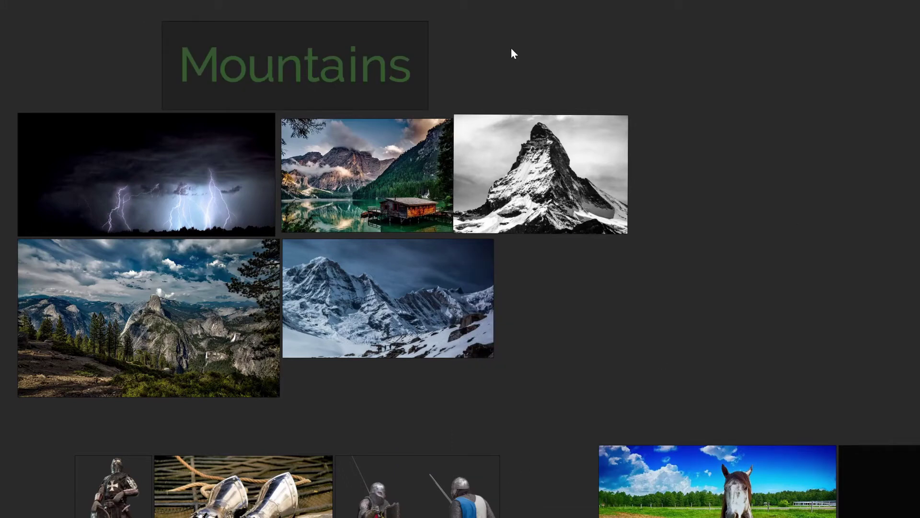
- Set the Mountains note's background colour to near-white f5f5f5 at full opacity
{"action": "left_click", "coordinate": [275, 62]}
{"action": "double_click", "coordinate": [276, 64]}
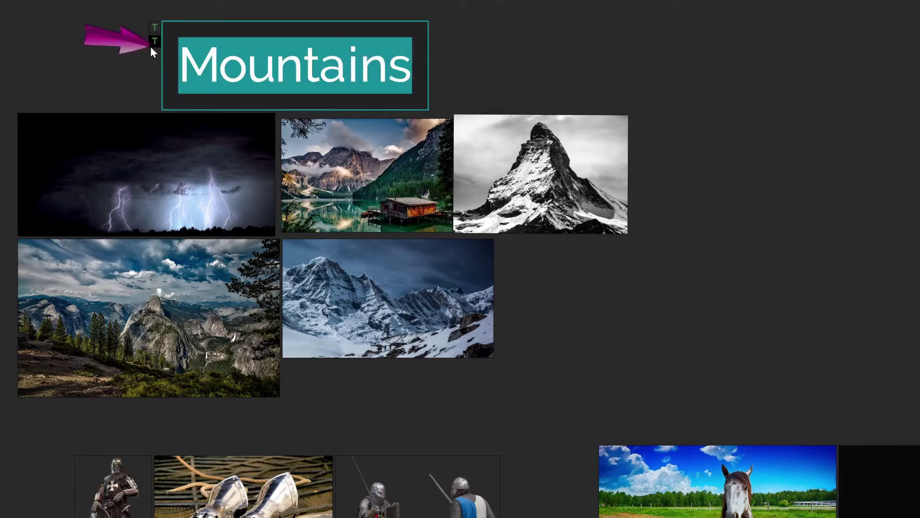
{"action": "left_click", "coordinate": [153, 41]}
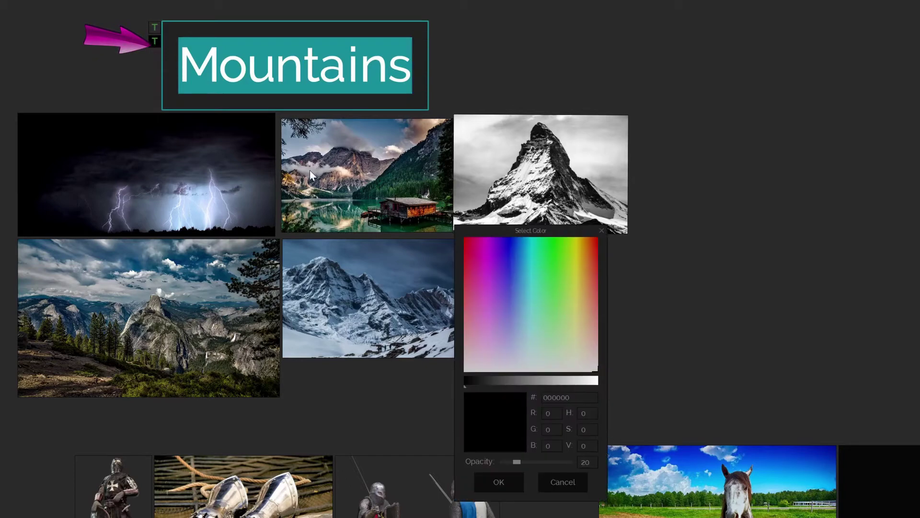
{"action": "left_click", "coordinate": [594, 381]}
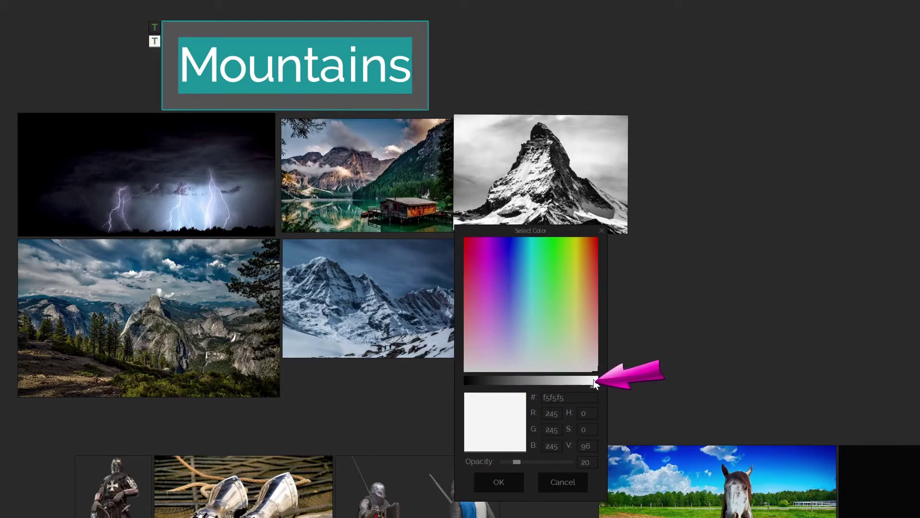
{"action": "left_click_drag", "start_coordinate": [519, 461], "coordinate": [577, 466]}
{"action": "left_click", "coordinate": [499, 482]}
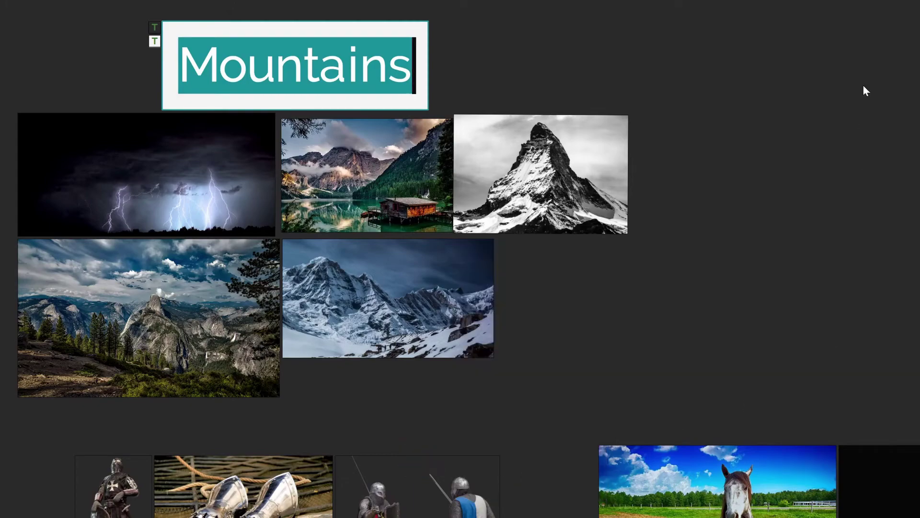
{"action": "left_click", "coordinate": [862, 60]}
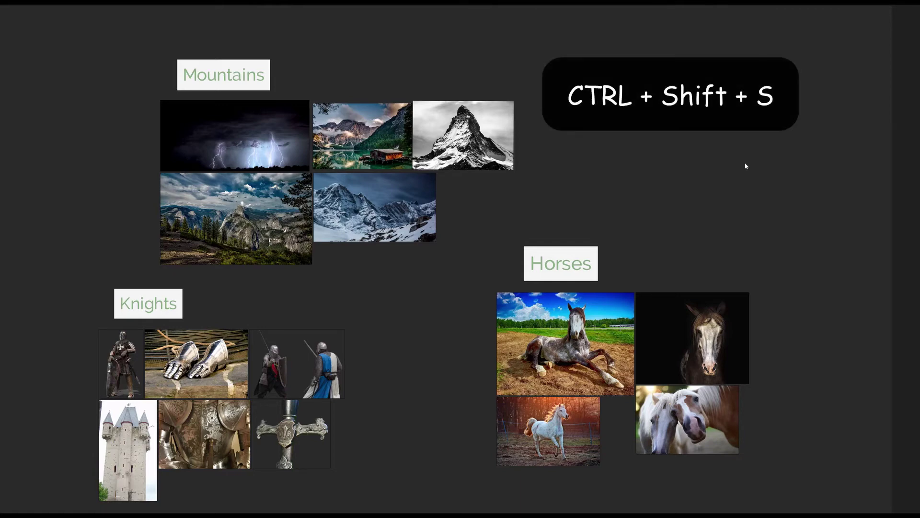
- Save the board as a new PureRef scene file named "July 2021 knights horses and mountains"
{"action": "key", "text": "ctrl+shift+s"}
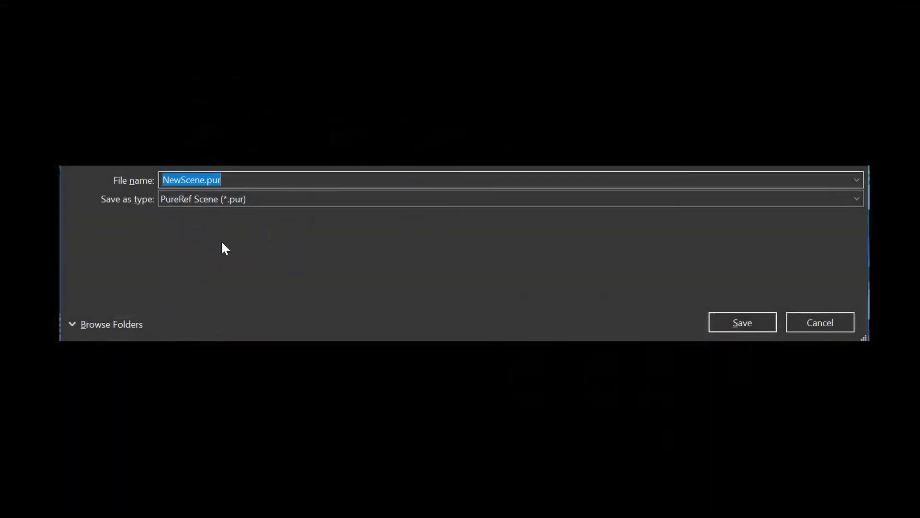
{"action": "key", "text": "BackSpace"}
{"action": "type", "text": "Ju"}
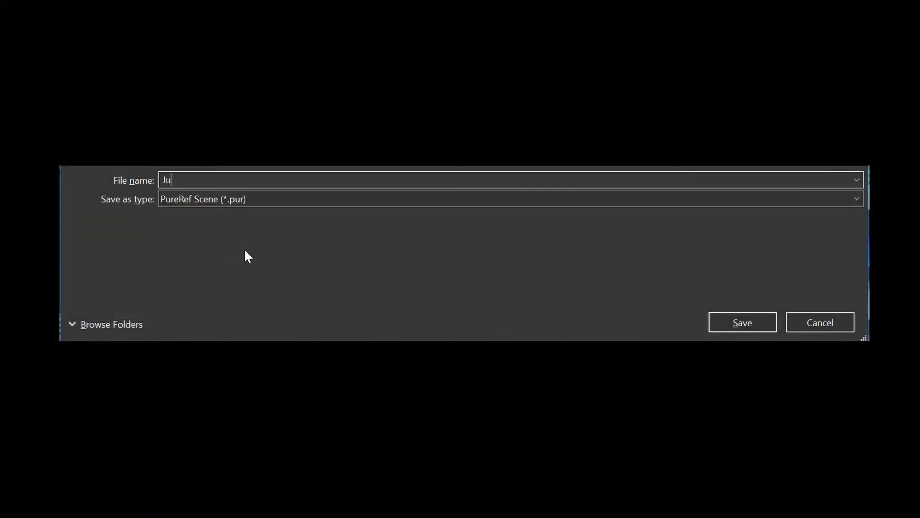
{"action": "type", "text": "ly 2021 knights horses and mountains"}
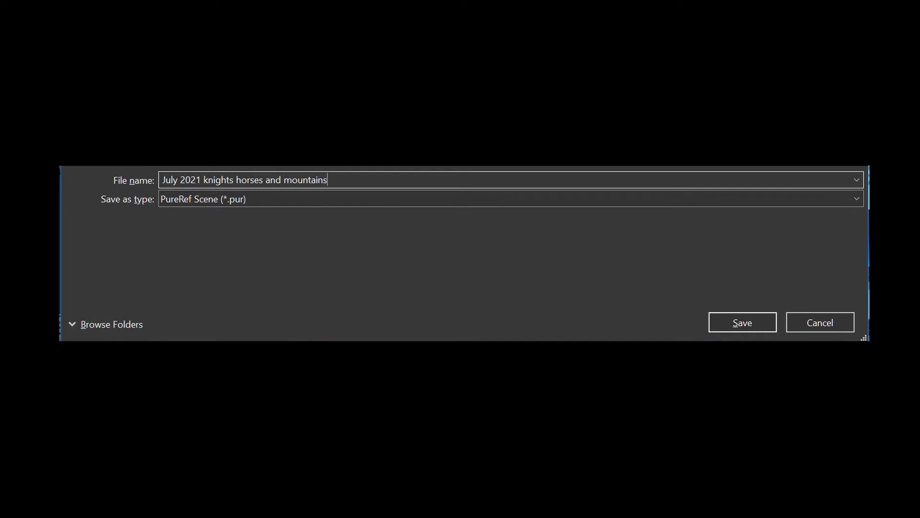
{"action": "left_click", "coordinate": [738, 330]}
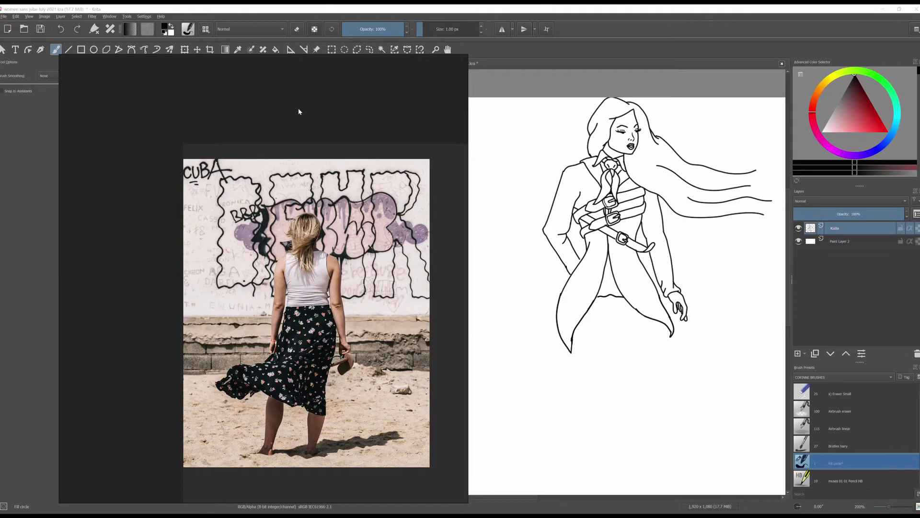
- Move the PureRef window with the woman photo nearer the line drawing in Krita and switch it to Overlay Mode
{"action": "left_click_drag", "start_coordinate": [298, 110], "coordinate": [379, 59]}
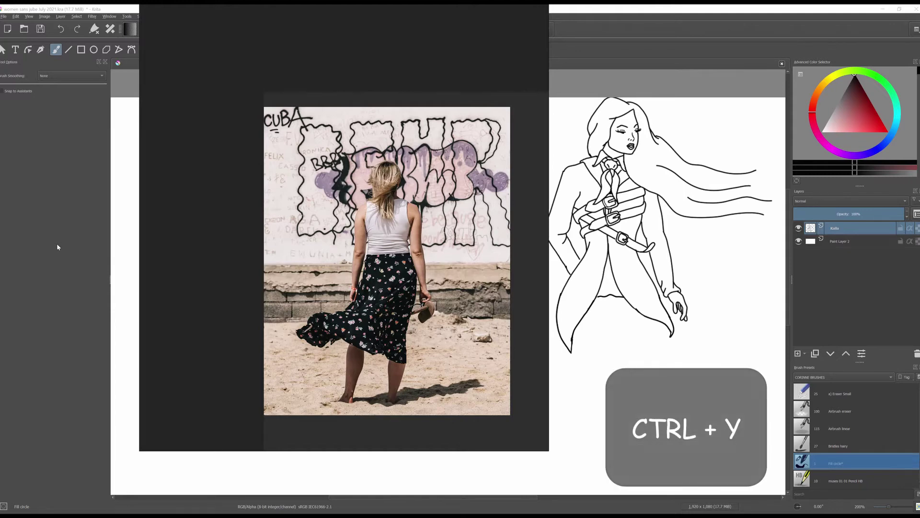
{"action": "key", "text": "ctrl+y"}
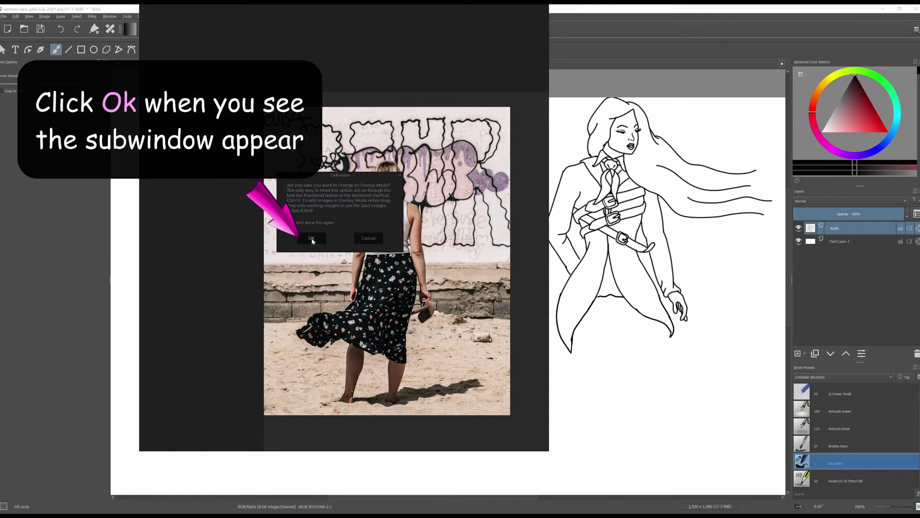
{"action": "left_click", "coordinate": [311, 238]}
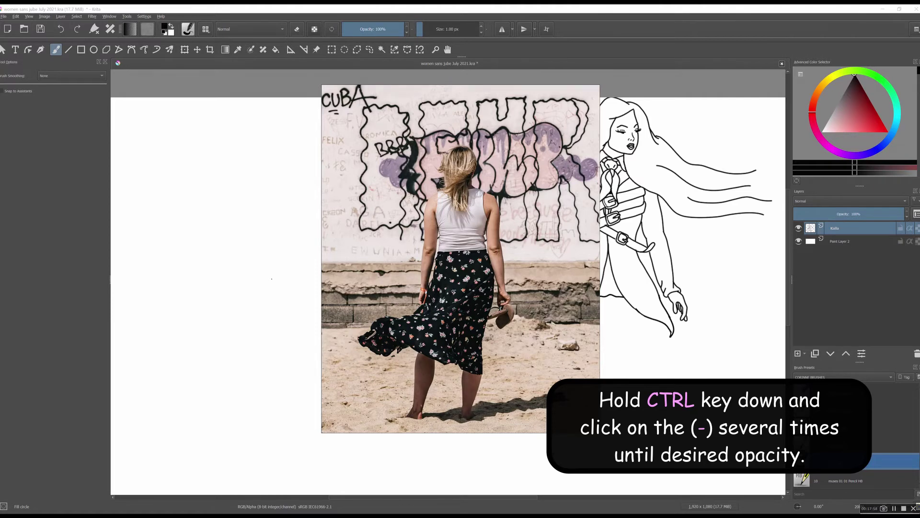
- Lower the overlaid photo's opacity in several increments until the line drawing shows through it
{"action": "key", "text": "ctrl+minus"}
{"action": "key", "text": "ctrl+minus"}
{"action": "key", "text": "ctrl+minus"}
{"action": "key", "text": "ctrl+minus"}
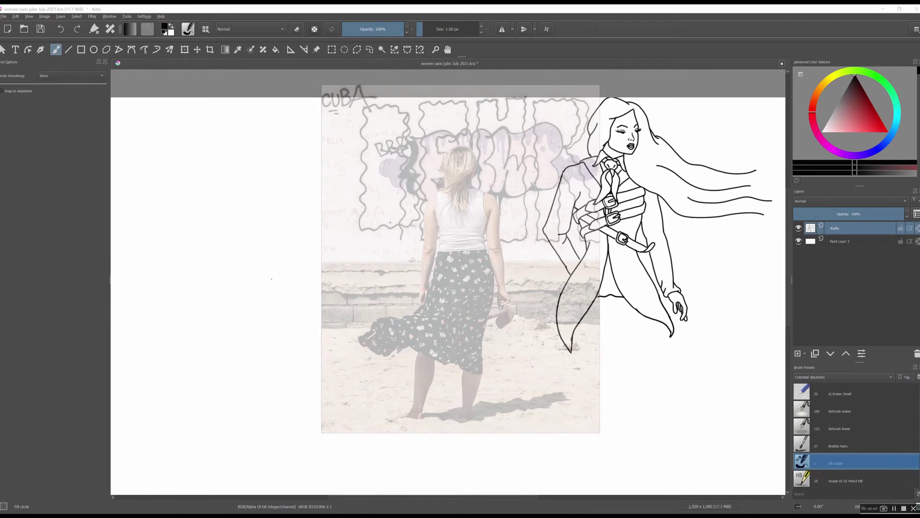
- Raise the overlaid photo's opacity back up to fully opaque
{"action": "key", "text": "ctrl+plus"}
{"action": "key", "text": "ctrl+plus"}
{"action": "key", "text": "ctrl+plus"}
{"action": "key", "text": "ctrl+plus"}
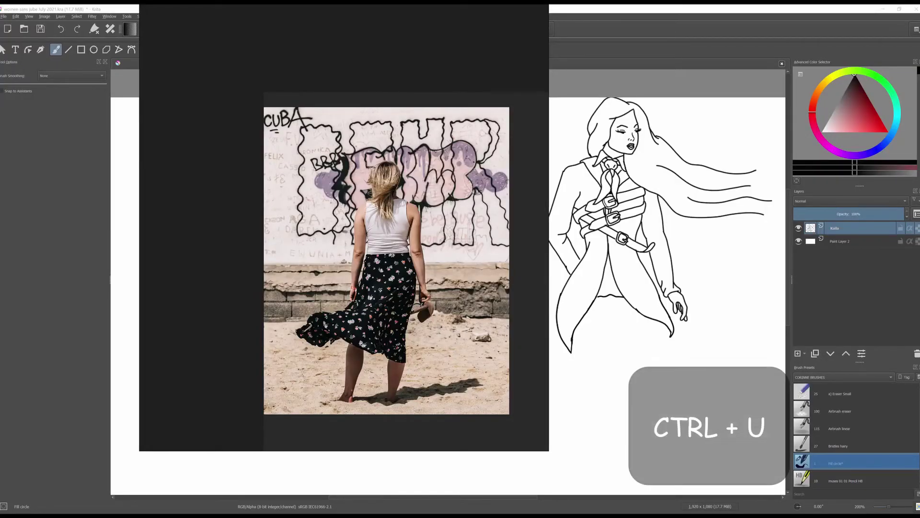
- Enable embedding of local images in the save file in PureRef's settings, and show the color and key binding settings
{"action": "key", "text": "ctrl+u"}
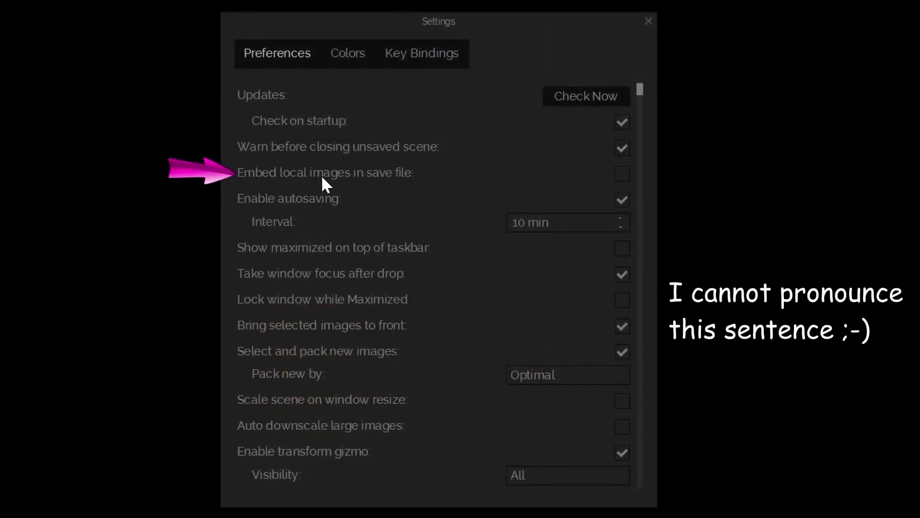
{"action": "left_click", "coordinate": [622, 173]}
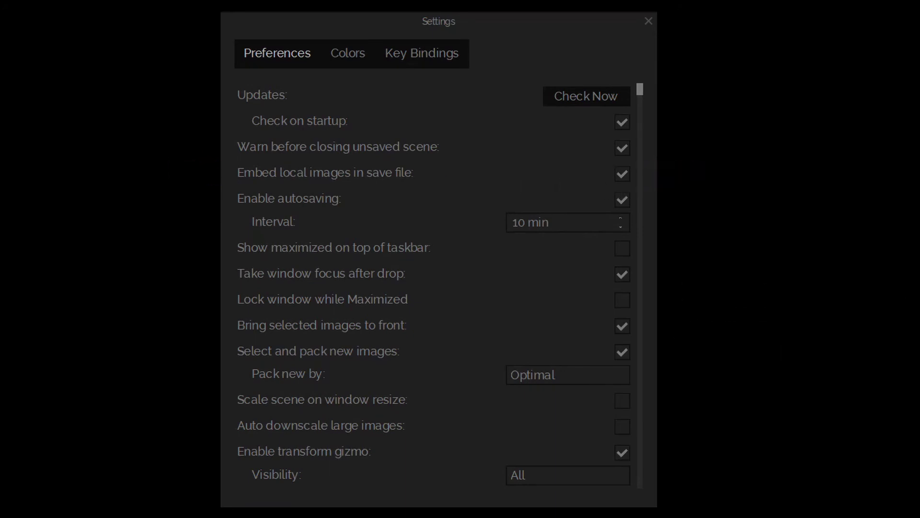
{"action": "left_click", "coordinate": [349, 54]}
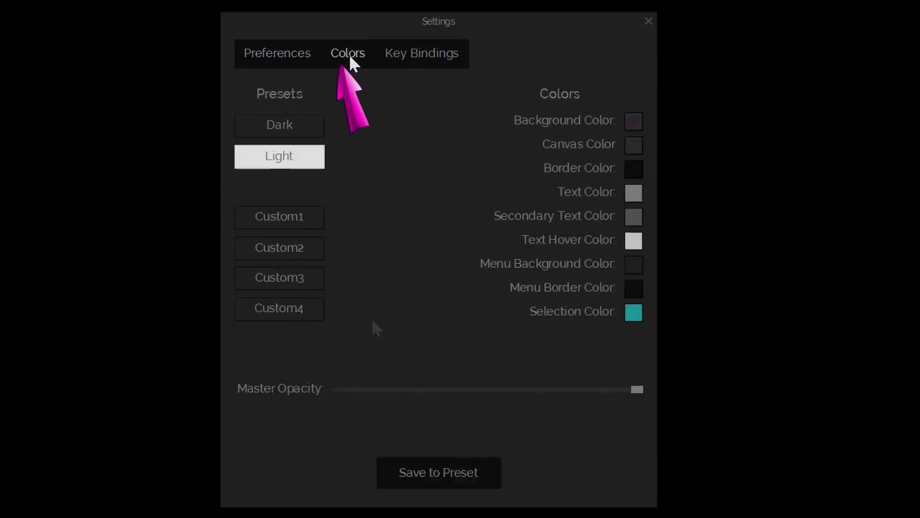
{"action": "left_click", "coordinate": [401, 45]}
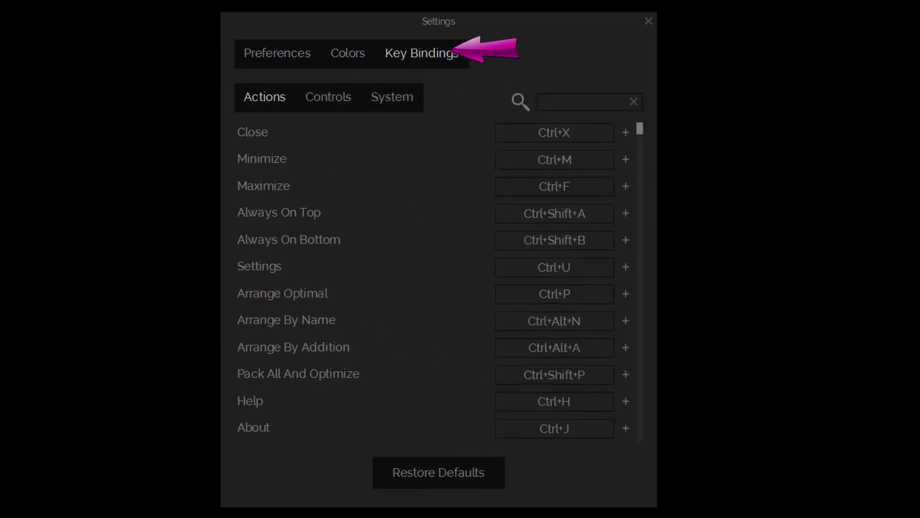